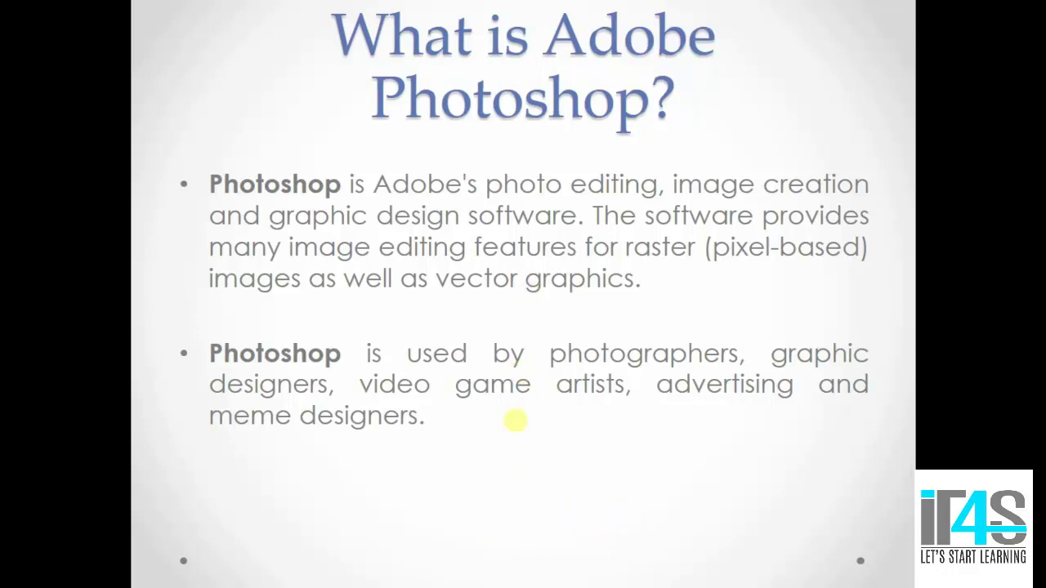
# Advance to the closing 'Ok Let's Start Now' slide and end the slideshow.
pyautogui.click(515, 419)
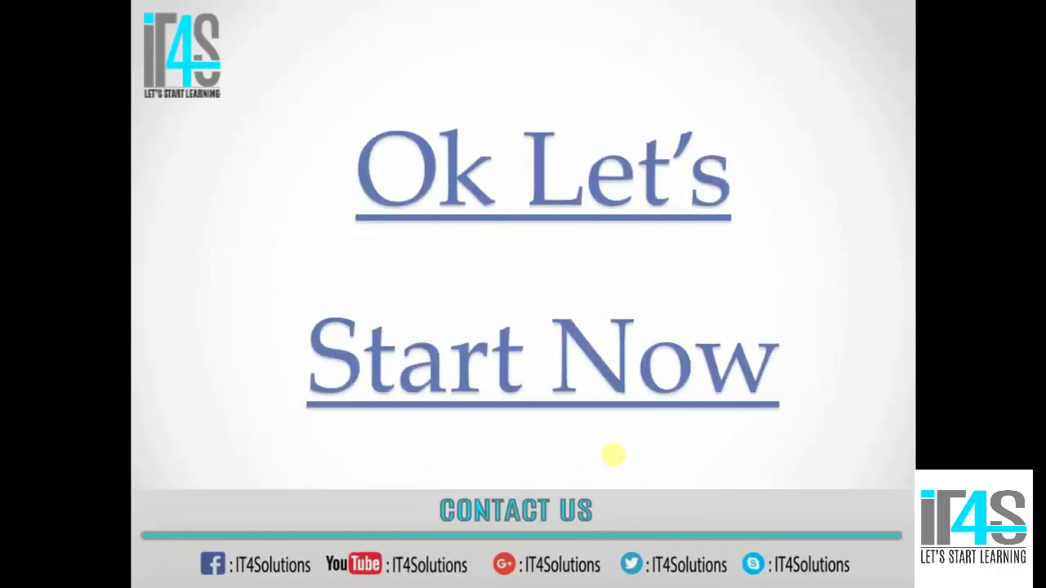
pyautogui.press('Escape')
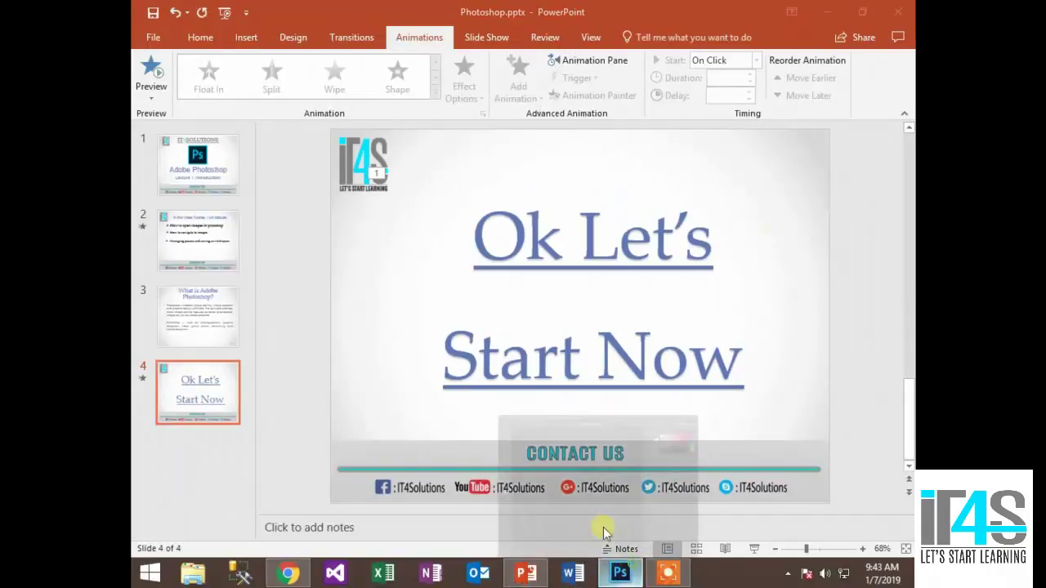
# Switch from the PowerPoint deck to the empty Photoshop workspace via the taskbar.
pyautogui.click(603, 527)
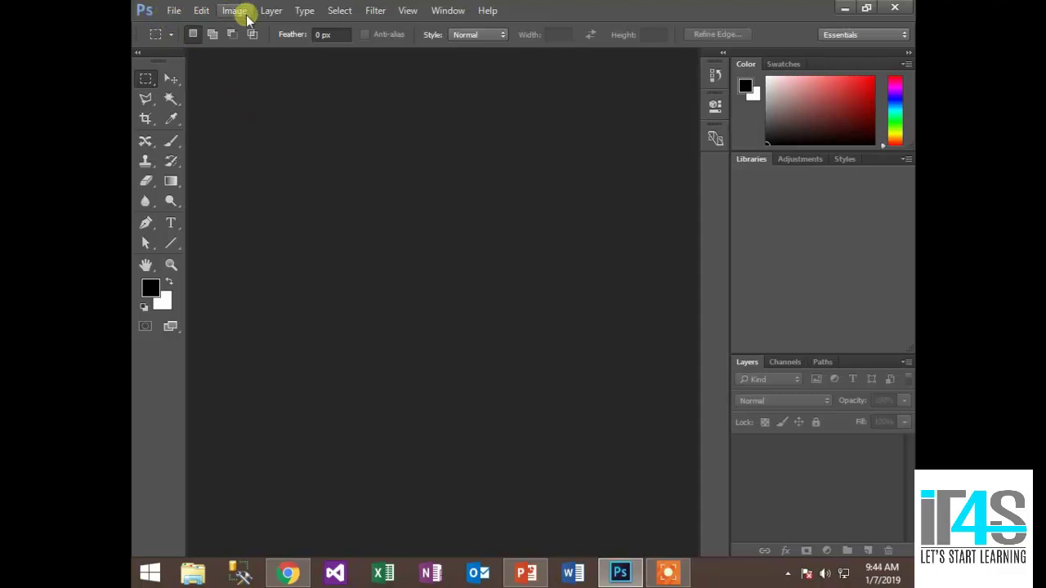
pyautogui.click(174, 10)
pyautogui.moveTo(201, 10)
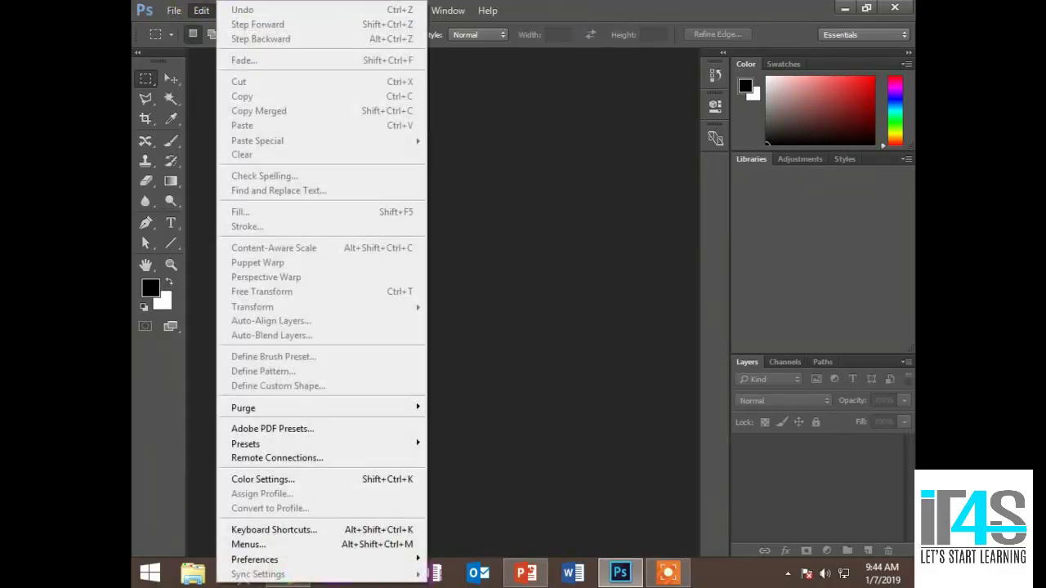
pyautogui.click(527, 25)
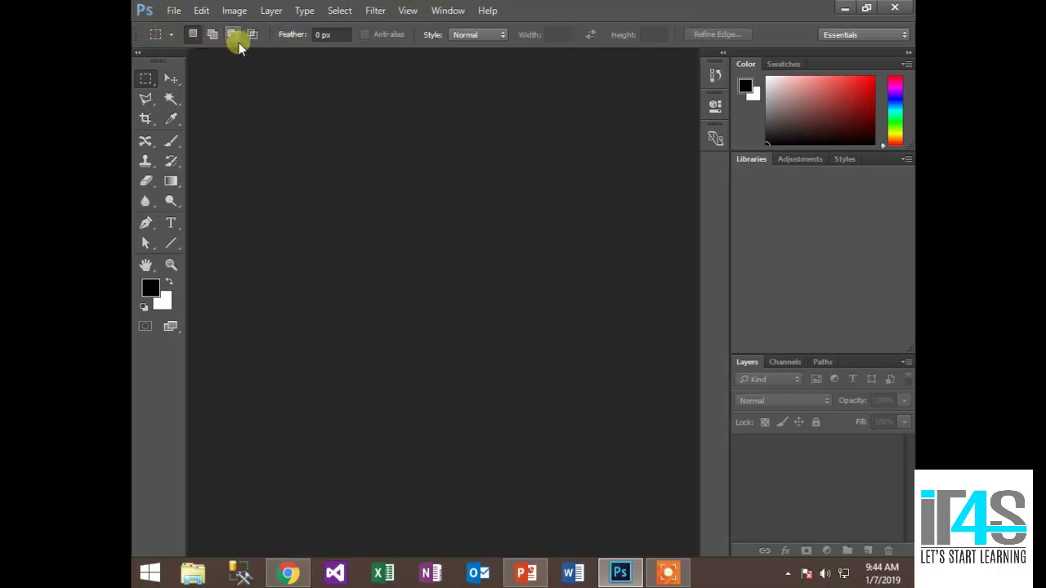
pyautogui.click(147, 79)
pyautogui.click(172, 82)
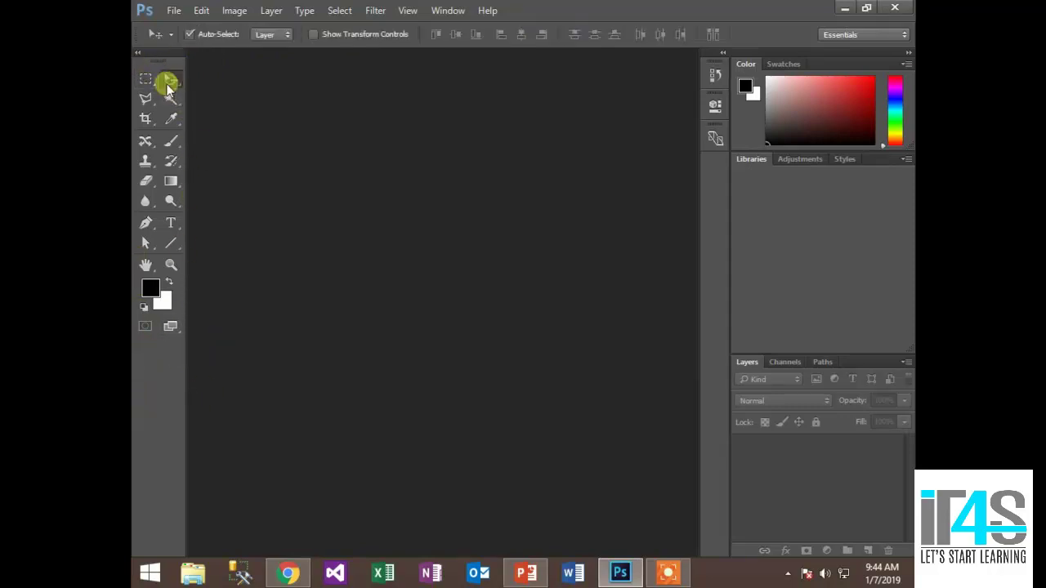
pyautogui.click(145, 81)
pyautogui.click(149, 103)
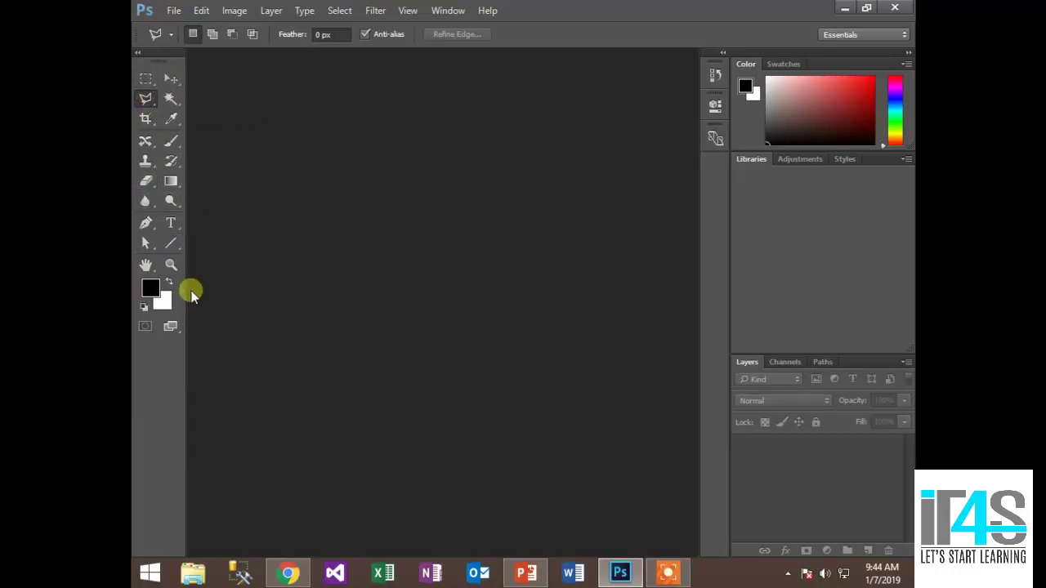
pyautogui.click(148, 77)
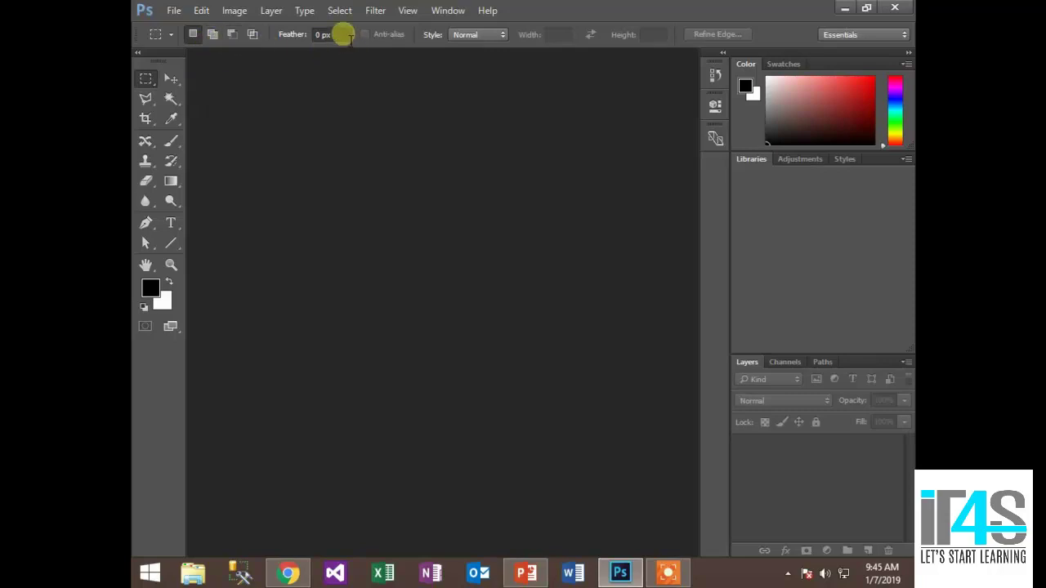
pyautogui.click(175, 79)
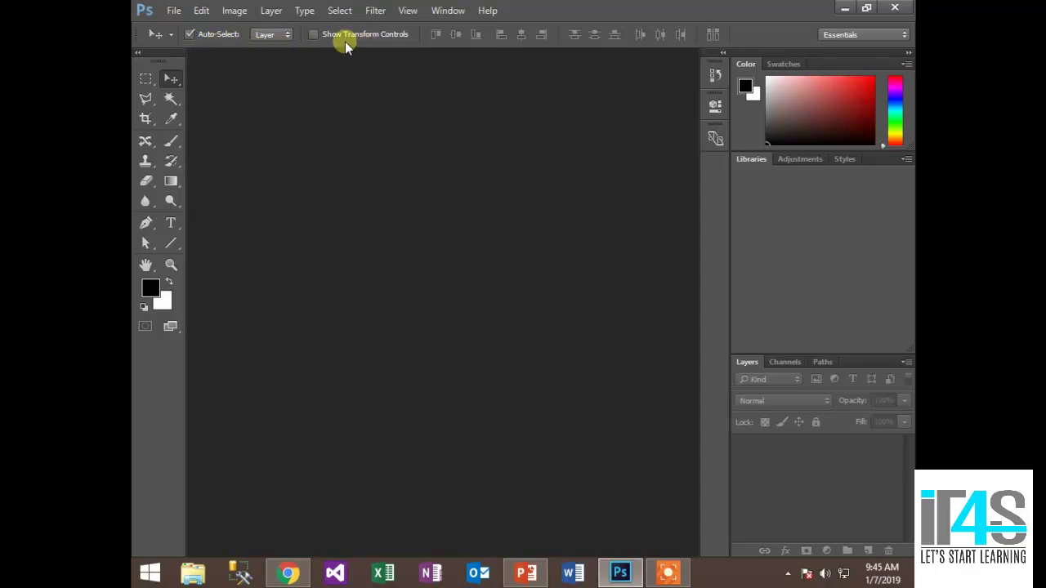
pyautogui.click(146, 80)
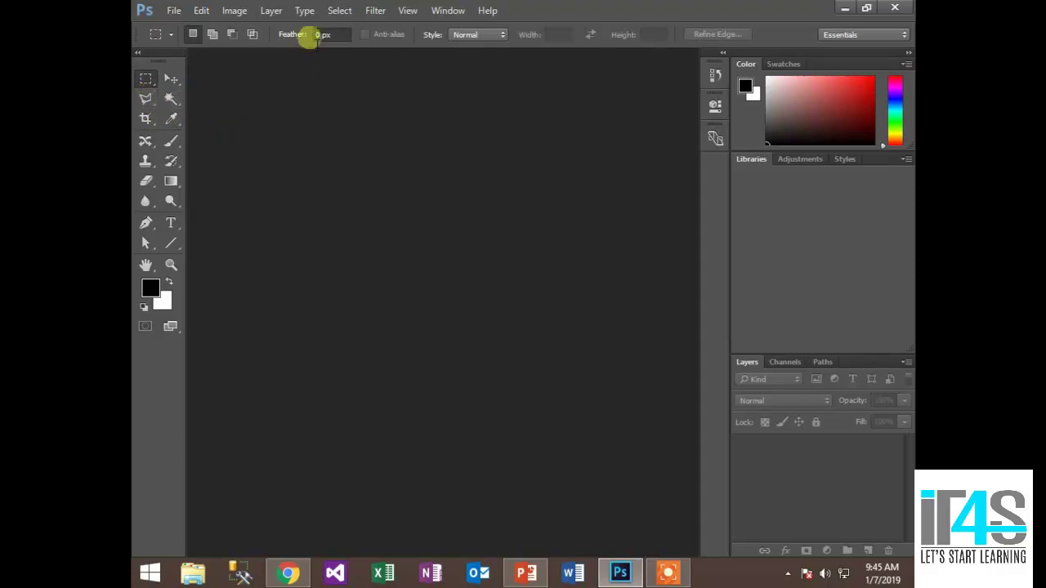
pyautogui.click(173, 77)
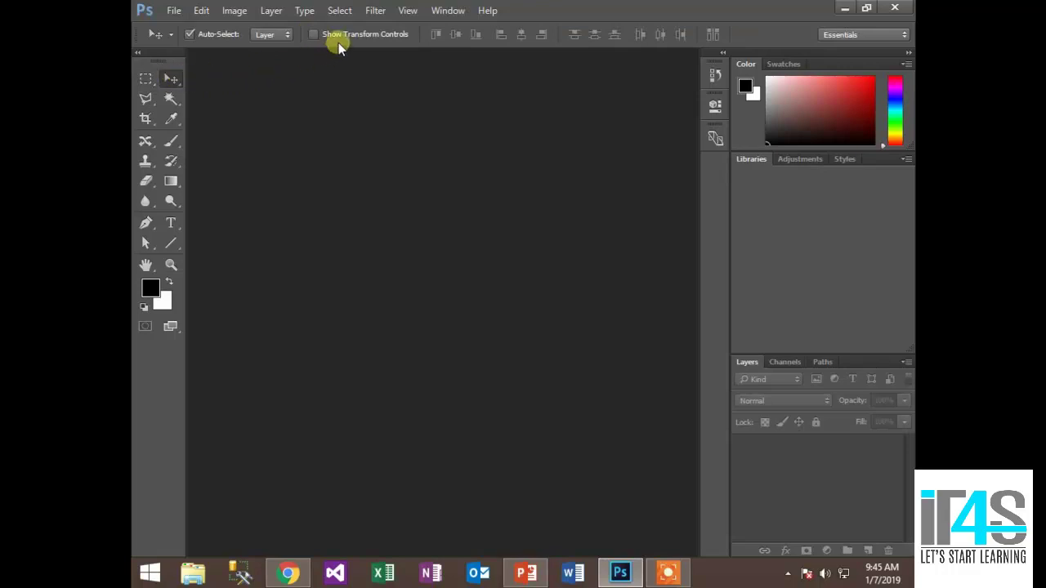
pyautogui.click(148, 80)
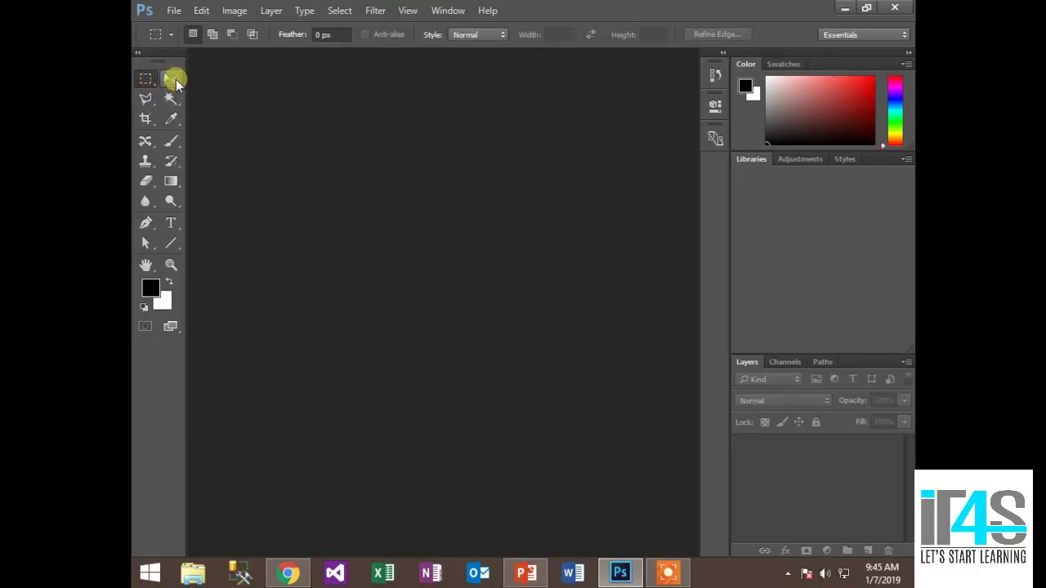
pyautogui.click(176, 79)
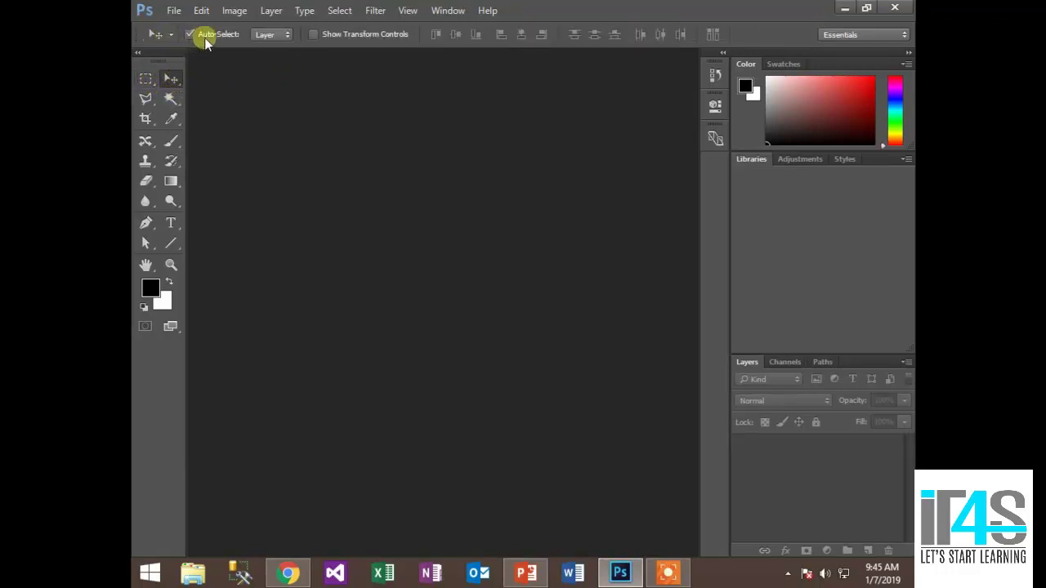
pyautogui.click(145, 77)
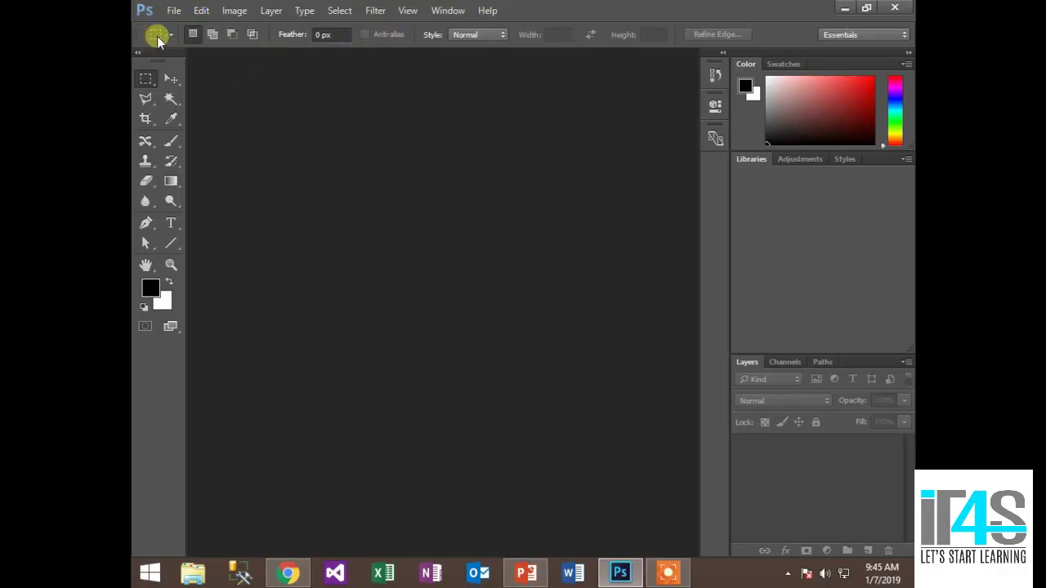
pyautogui.click(170, 96)
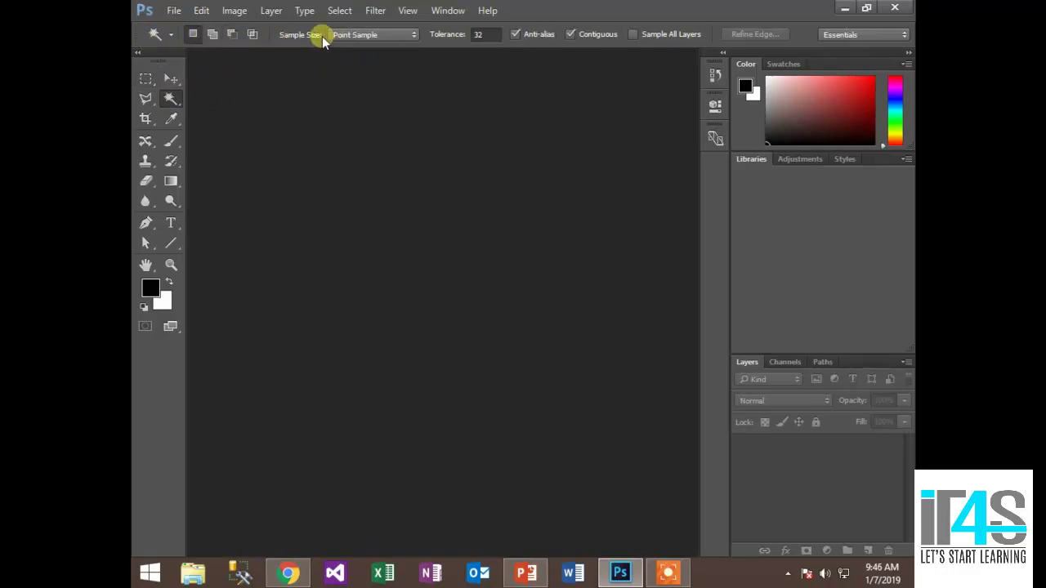
pyautogui.click(145, 82)
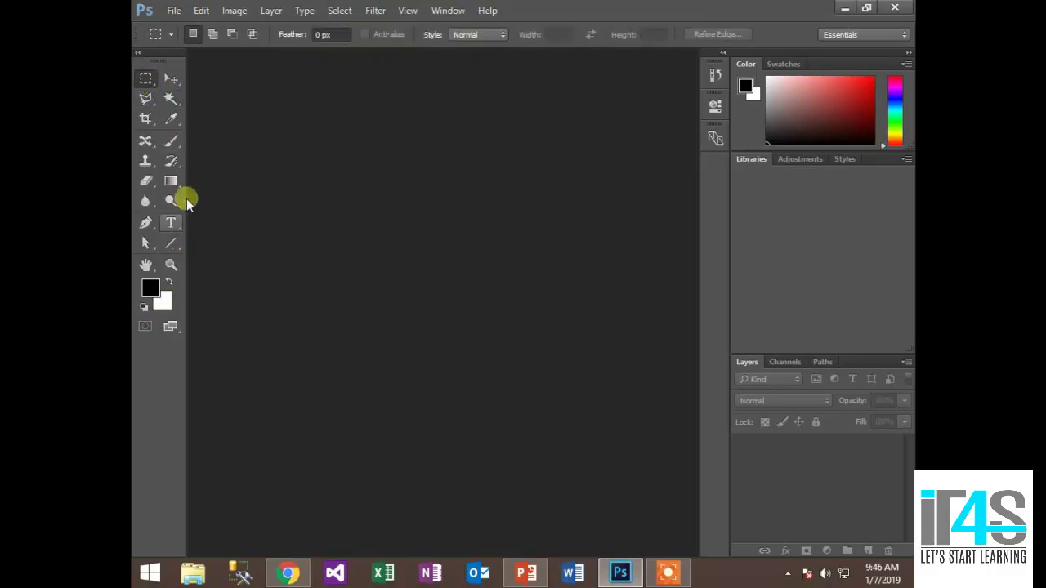
pyautogui.click(145, 102)
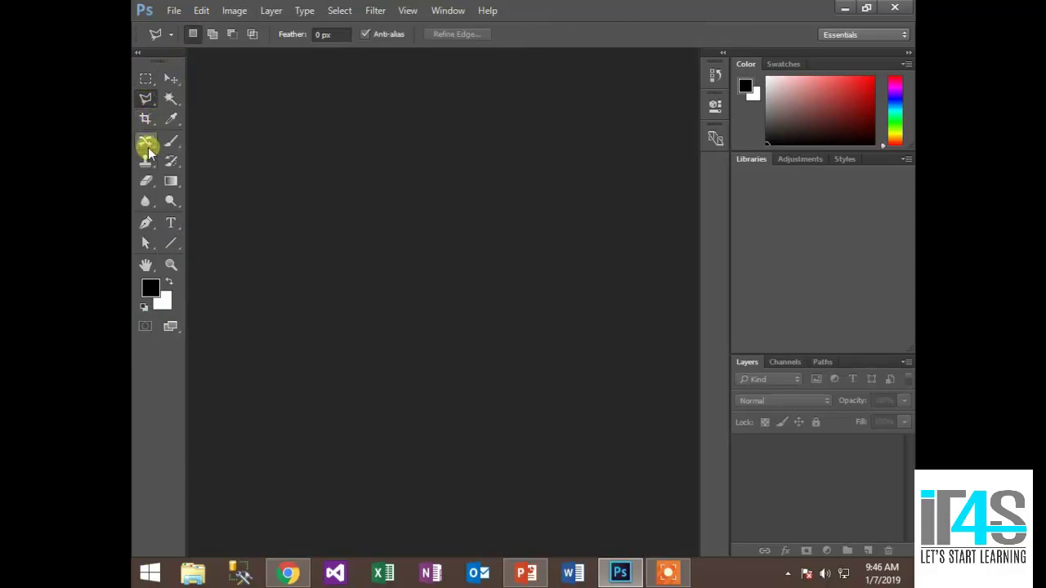
pyautogui.click(148, 143)
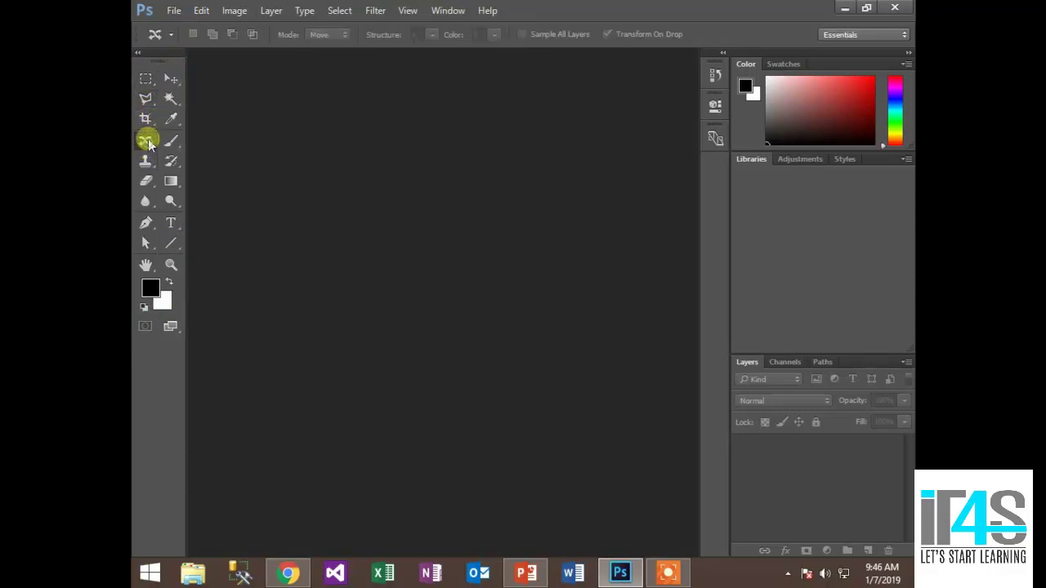
pyautogui.click(146, 98)
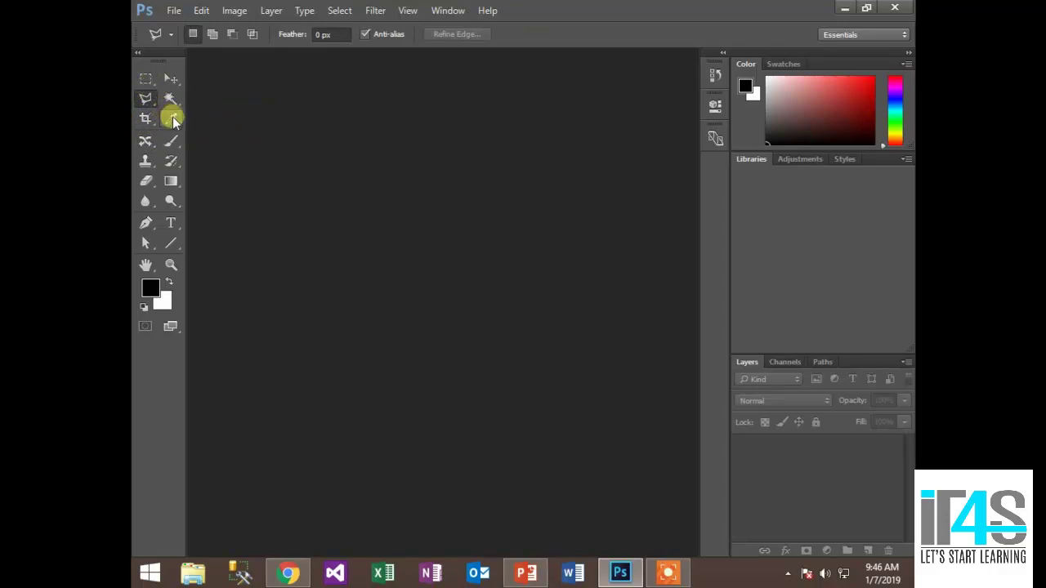
pyautogui.click(171, 99)
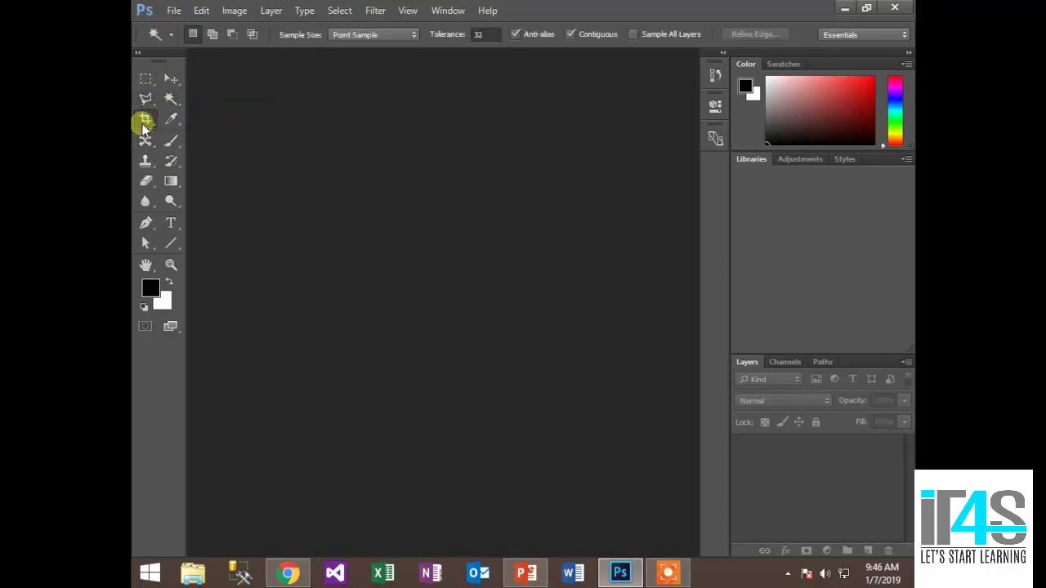
pyautogui.click(146, 123)
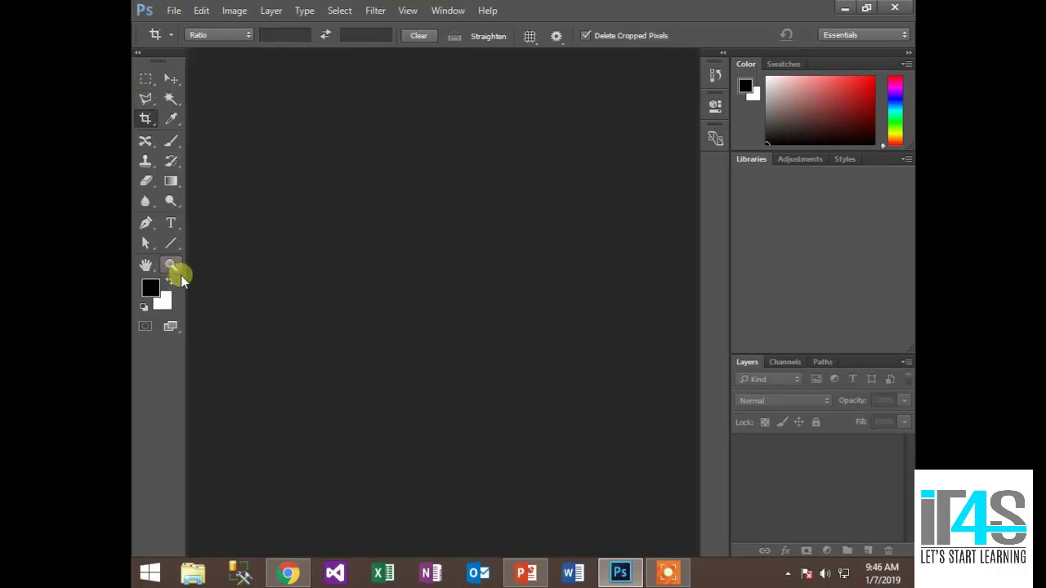
pyautogui.click(146, 81)
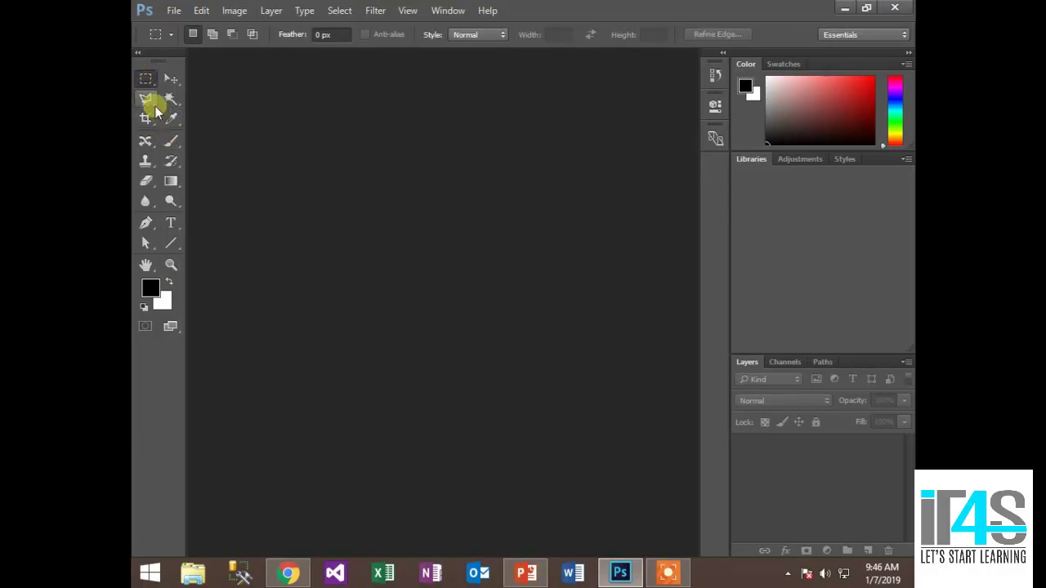
pyautogui.rightClick(146, 82)
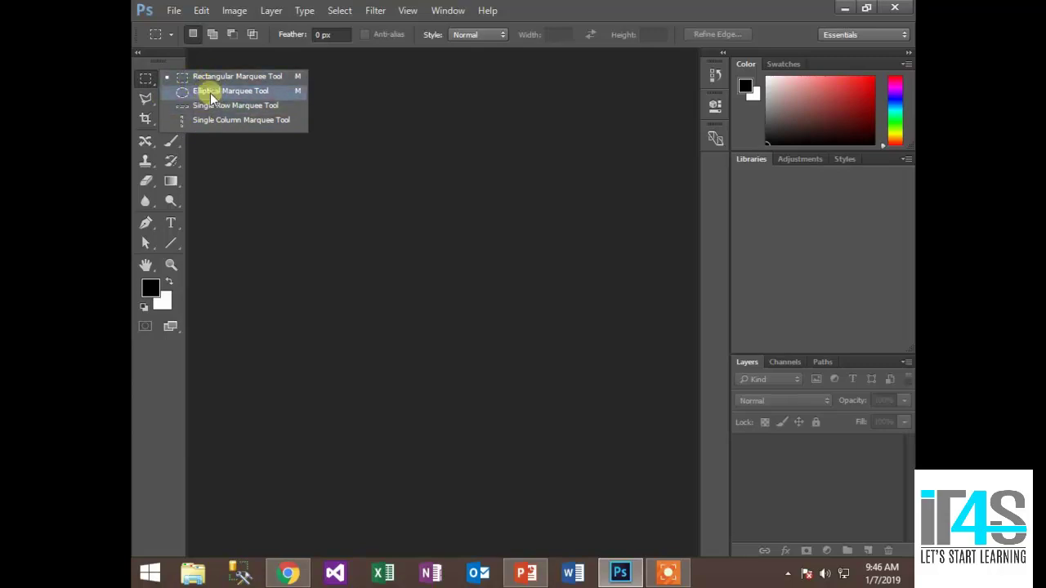
pyautogui.click(145, 104)
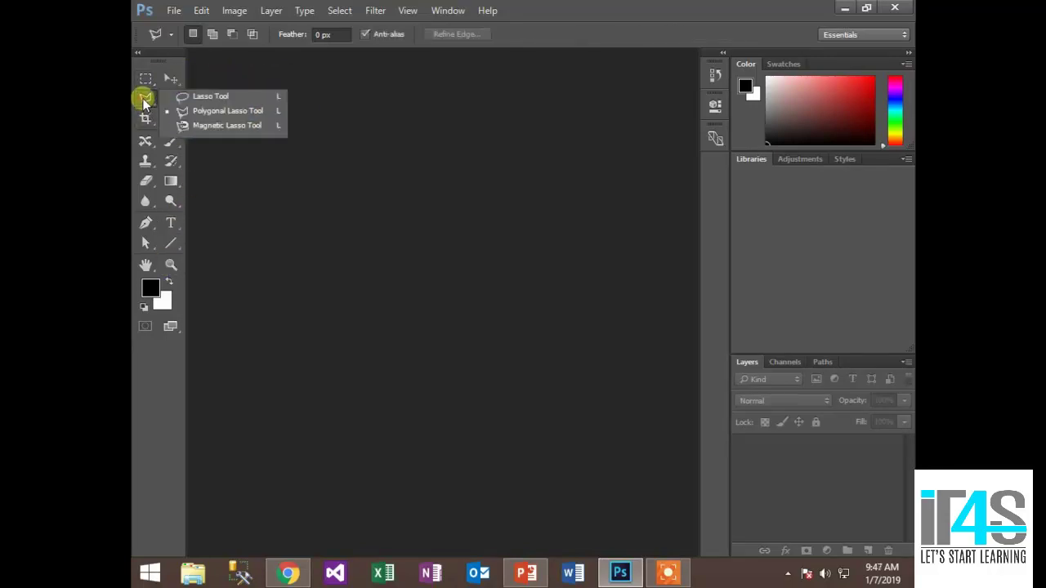
pyautogui.click(208, 107)
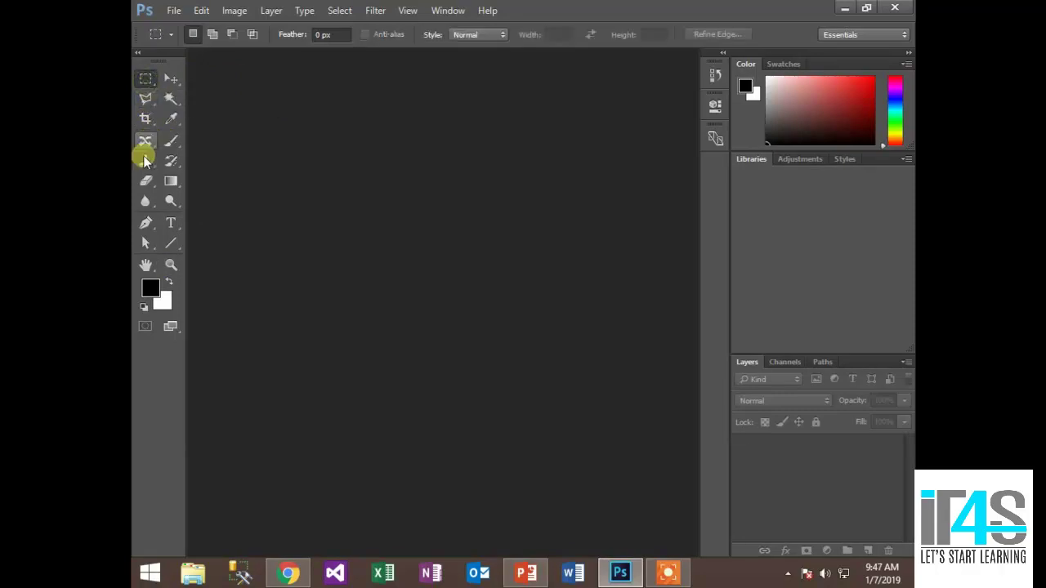
pyautogui.click(171, 142)
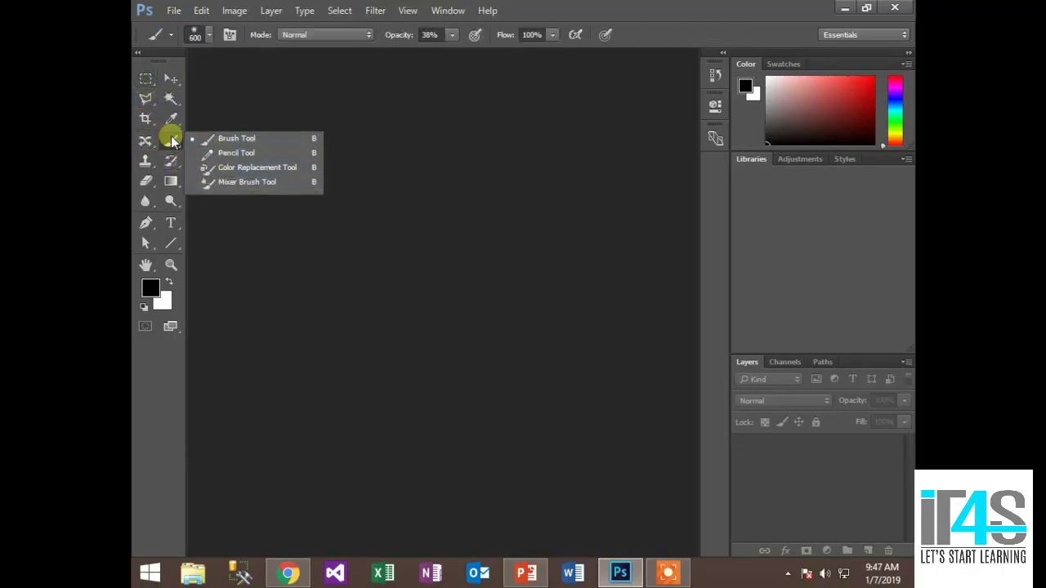
pyautogui.click(146, 79)
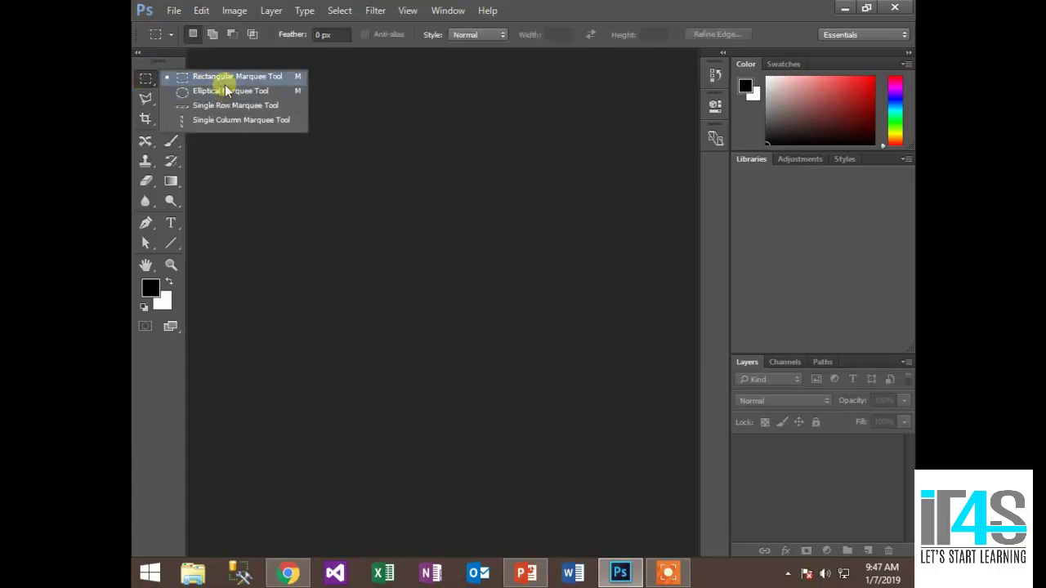
pyautogui.click(150, 84)
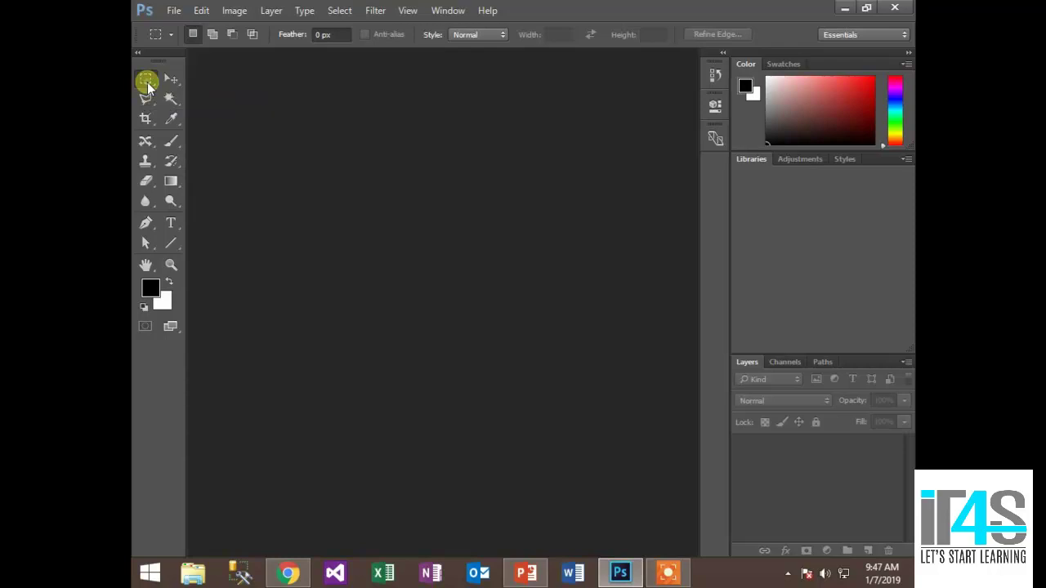
pyautogui.click(147, 82)
pyautogui.moveTo(147, 81); pyautogui.dragTo(215, 157)
pyautogui.moveTo(785, 359); pyautogui.dragTo(782, 263)
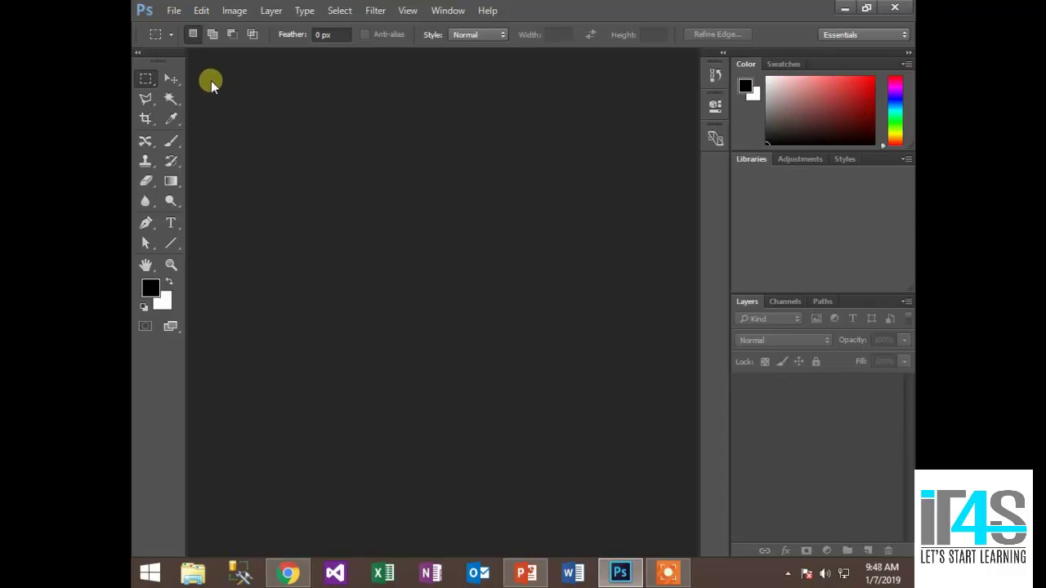
pyautogui.click(172, 11)
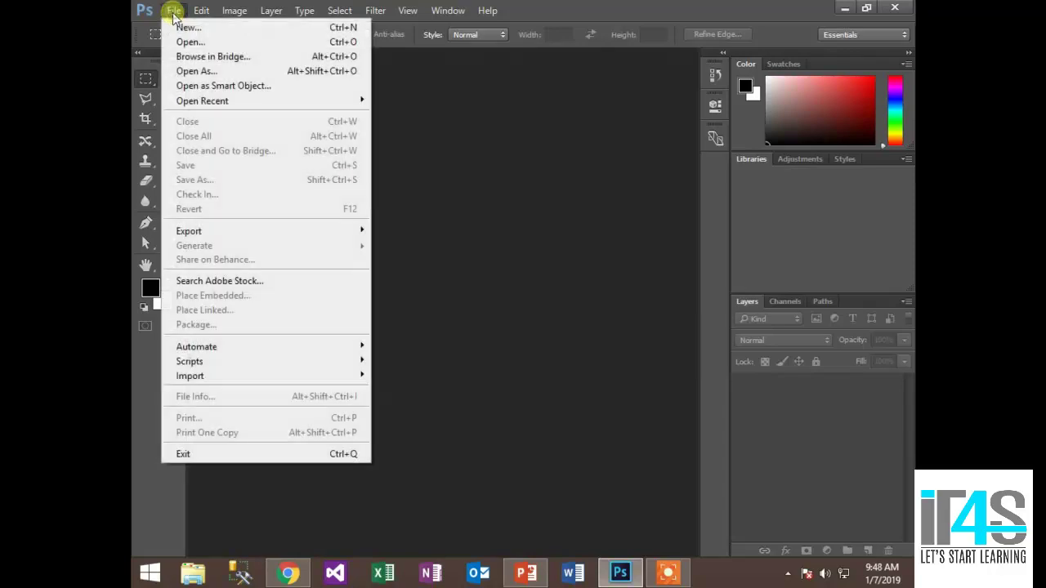
pyautogui.click(183, 43)
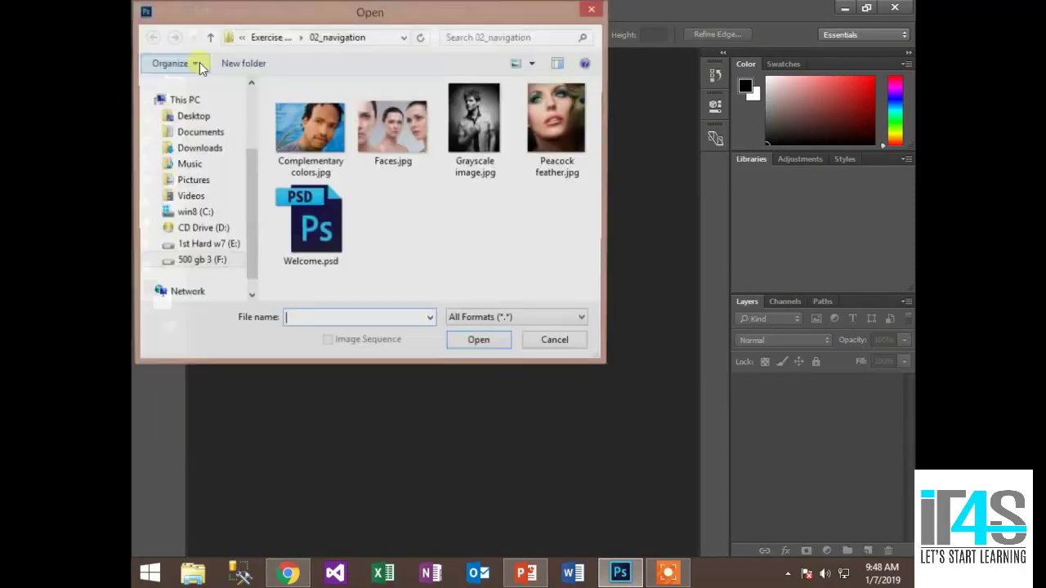
pyautogui.click(313, 157)
pyautogui.click(478, 343)
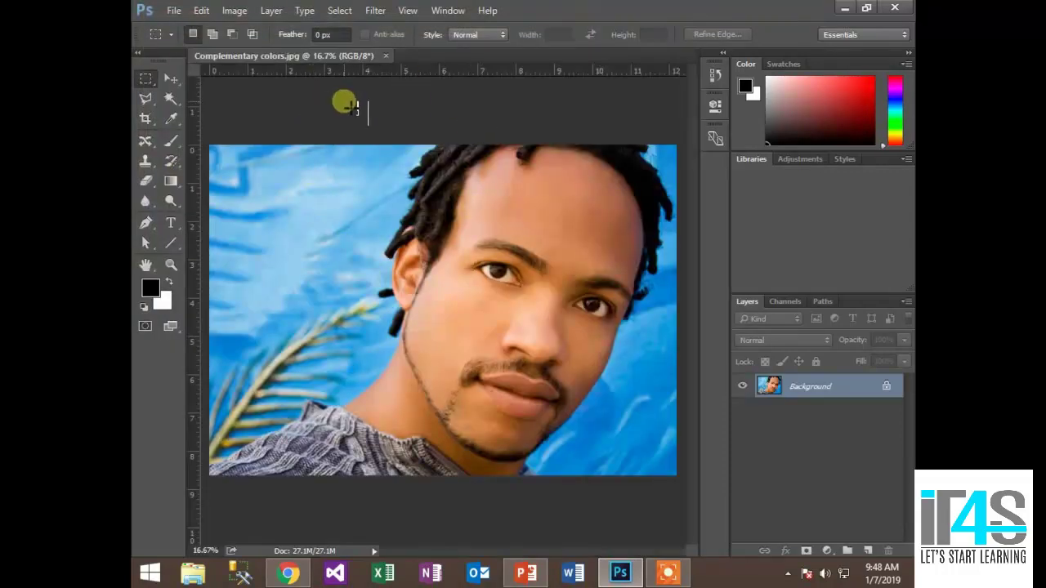
pyautogui.click(384, 56)
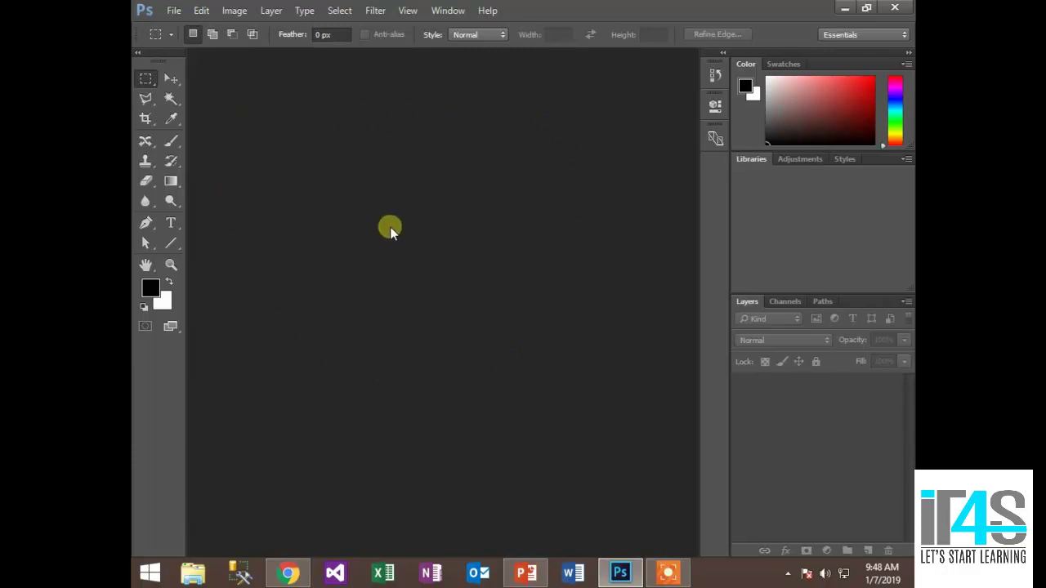
# Open Complementary colors.jpg, Grayscale image.jpg and Peacock feather.jpg together, leaving out Faces.jpg.
pyautogui.doubleClick(392, 225)
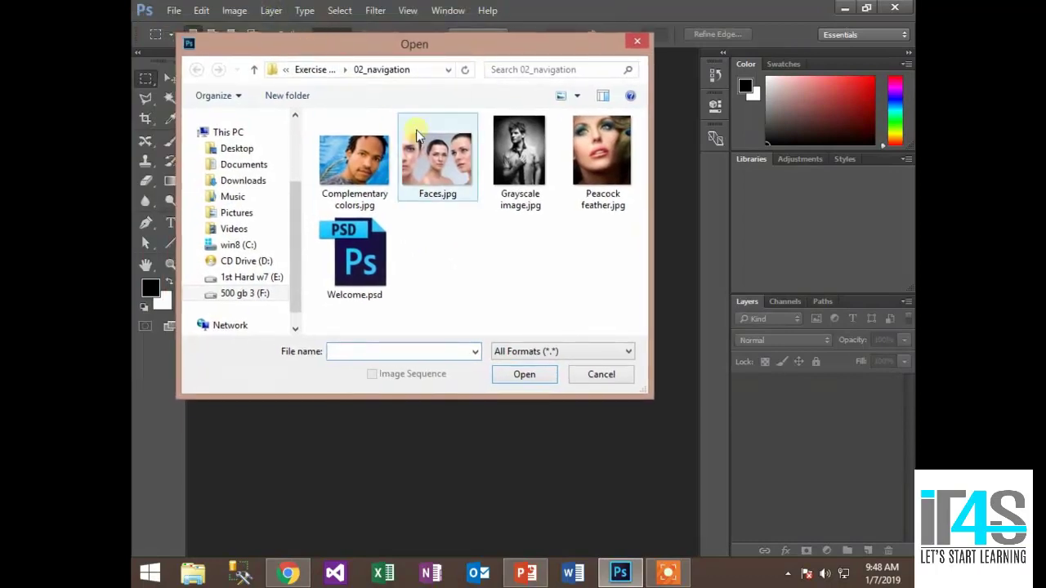
pyautogui.click(368, 175)
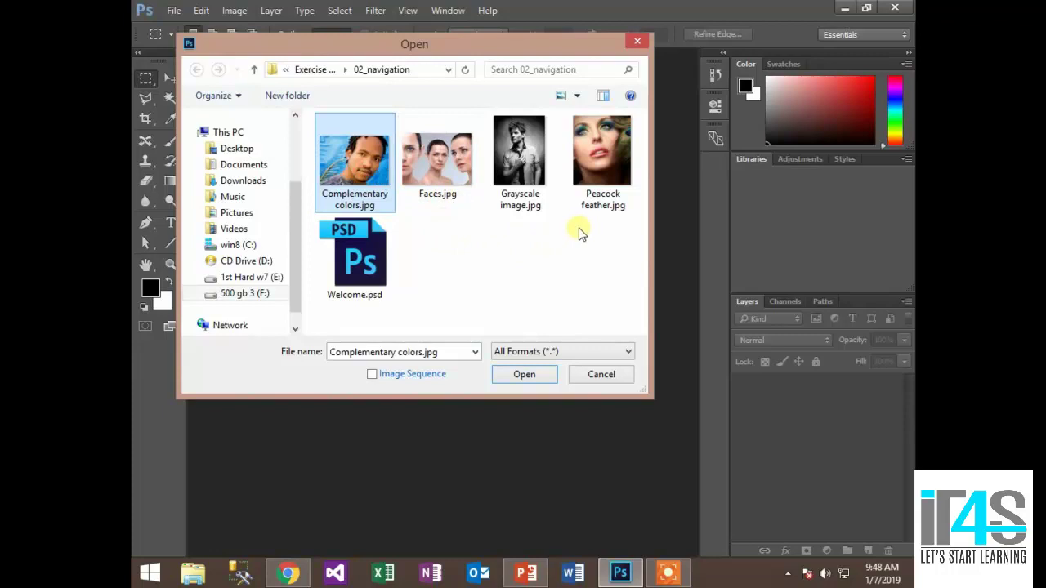
pyautogui.moveTo(606, 241); pyautogui.dragTo(332, 153)
pyautogui.click(522, 275)
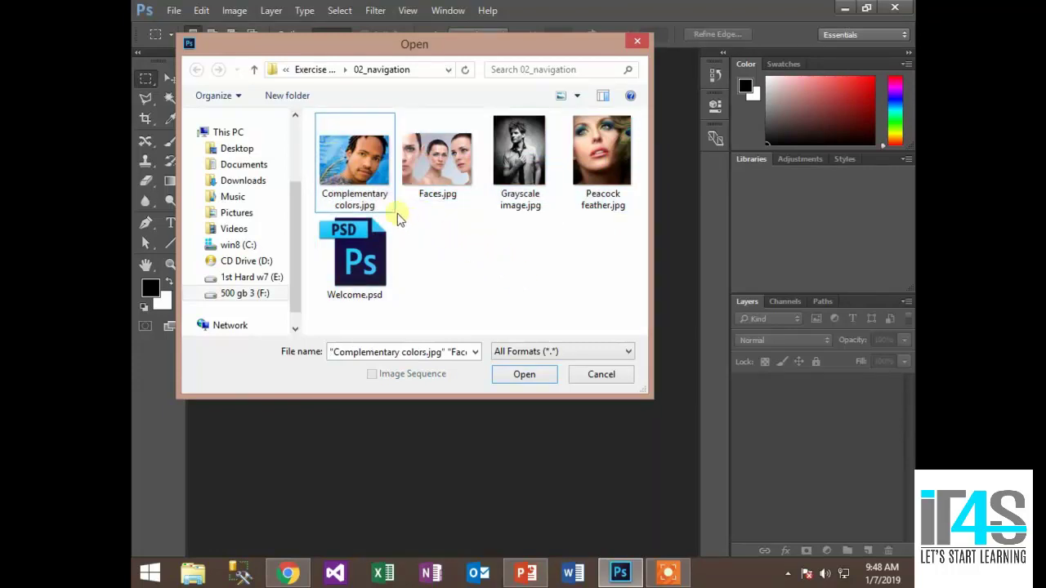
pyautogui.click(348, 182)
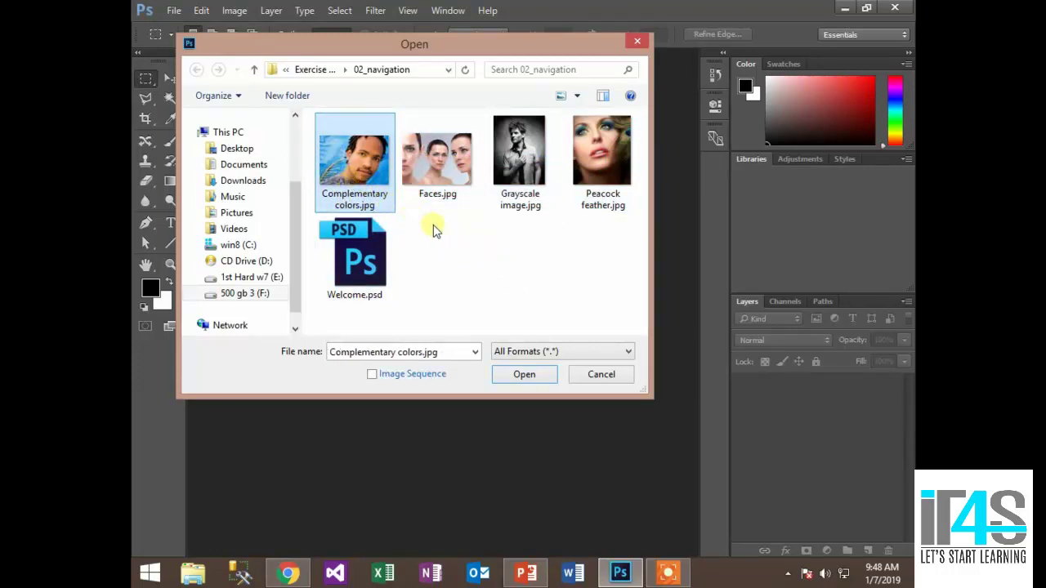
pyautogui.keyDown('ctrl'); pyautogui.click(506, 181); pyautogui.keyUp('ctrl')
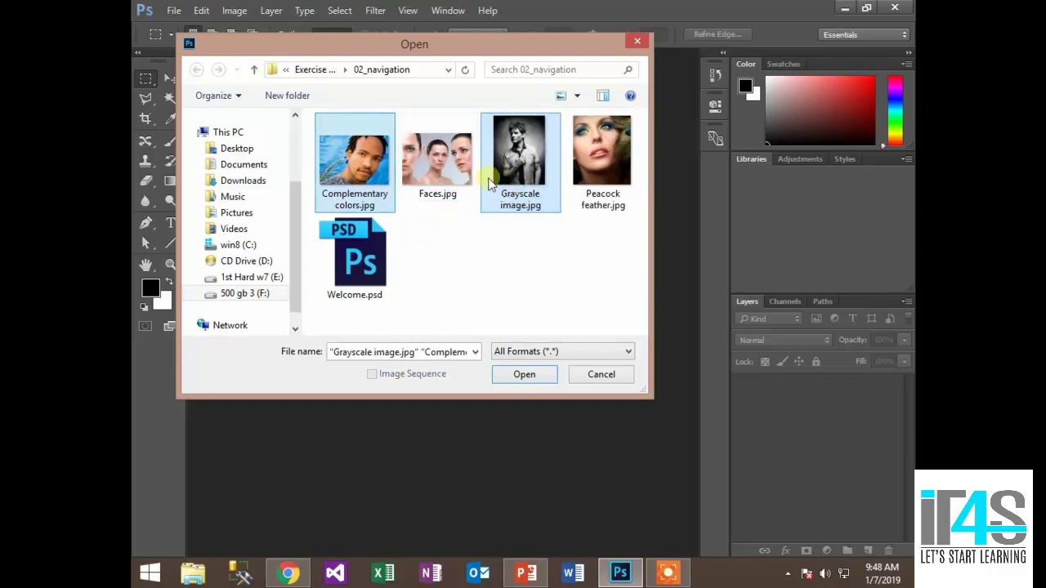
pyautogui.keyDown('ctrl'); pyautogui.click(593, 188); pyautogui.keyUp('ctrl')
pyautogui.keyDown('ctrl'); pyautogui.click(418, 183); pyautogui.keyUp('ctrl')
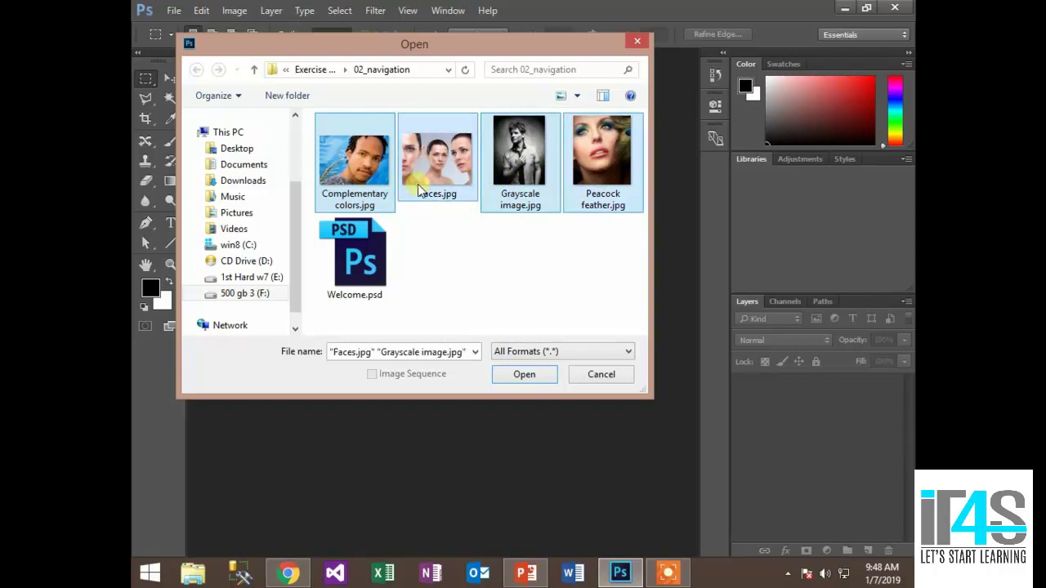
pyautogui.keyDown('ctrl'); pyautogui.click(468, 181); pyautogui.keyUp('ctrl')
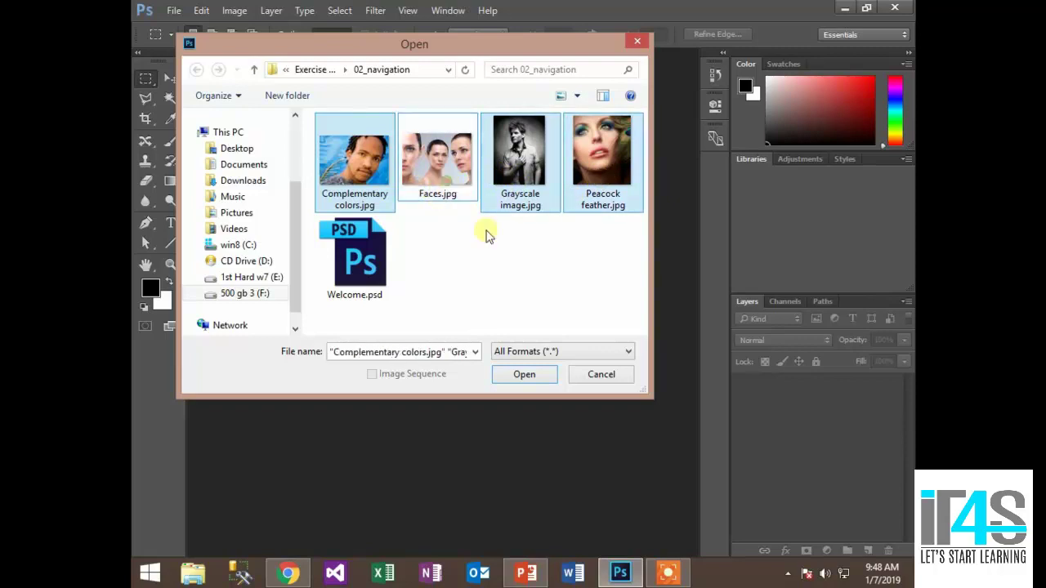
pyautogui.click(522, 374)
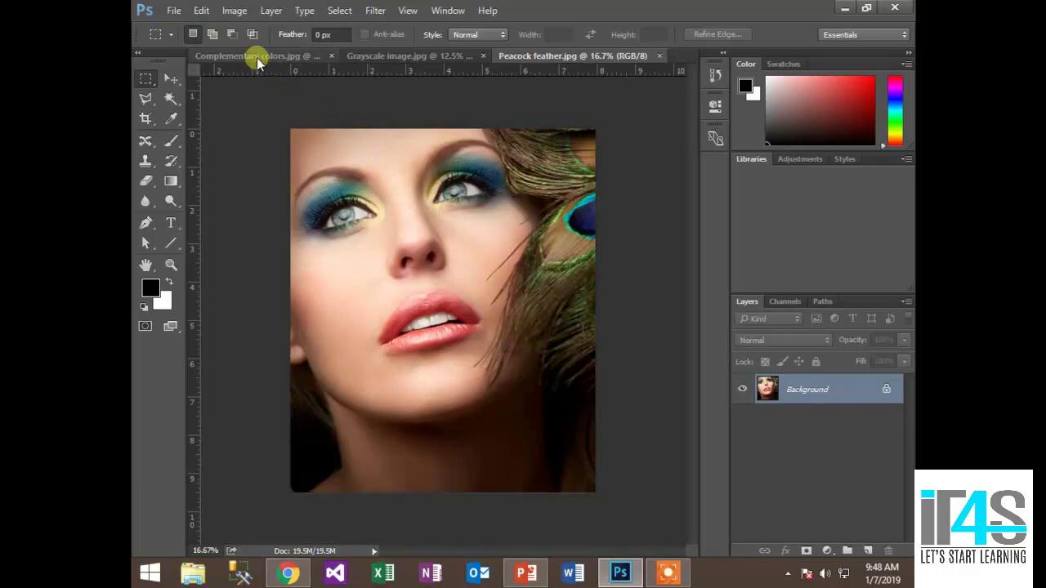
# Switch between the document tabs and move Complementary colors after Grayscale image.
pyautogui.click(257, 57)
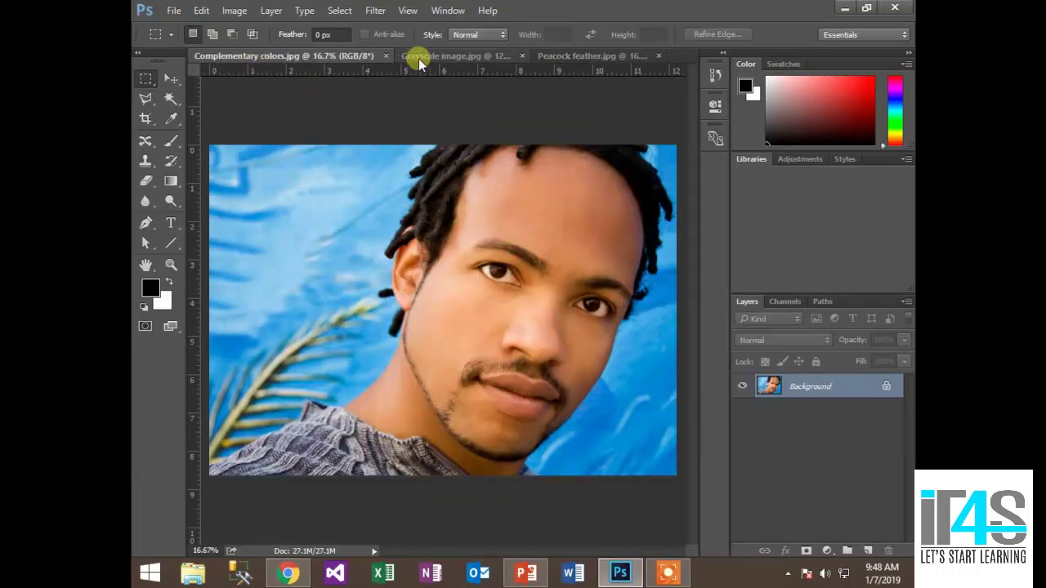
pyautogui.click(419, 58)
pyautogui.click(249, 55)
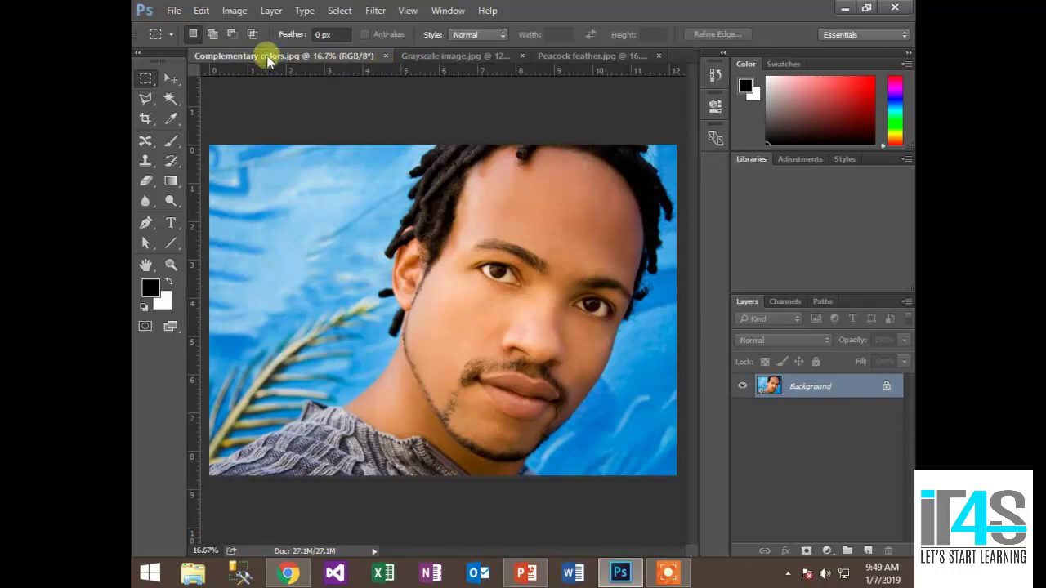
pyautogui.moveTo(266, 57); pyautogui.dragTo(420, 67)
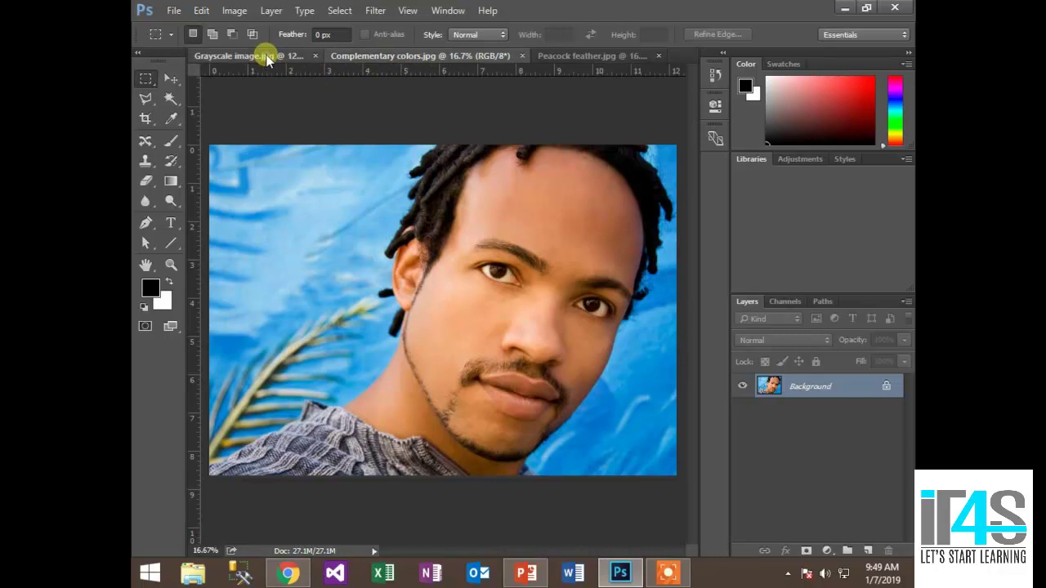
pyautogui.click(267, 55)
pyautogui.click(430, 56)
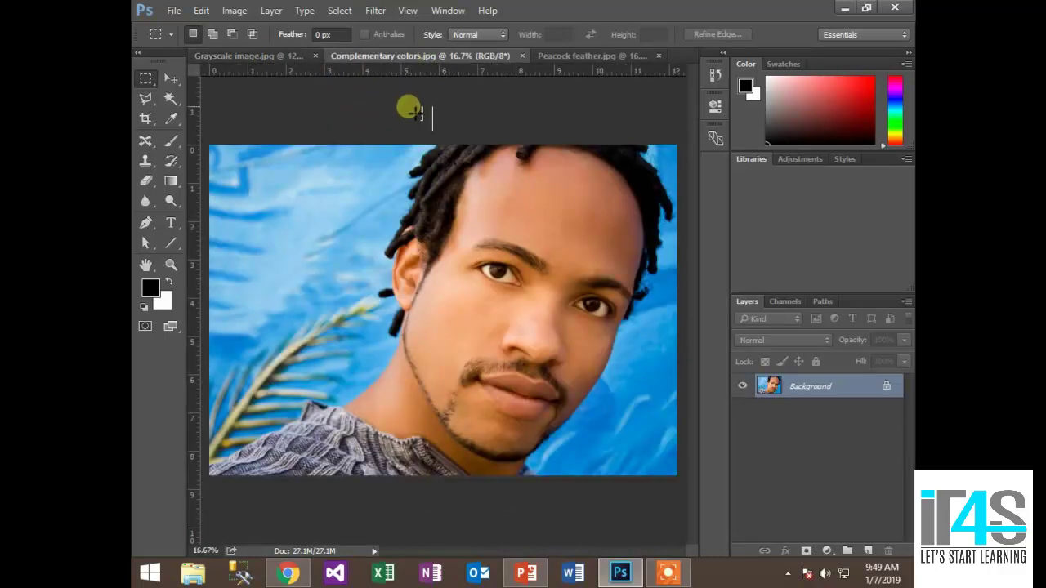
pyautogui.click(282, 57)
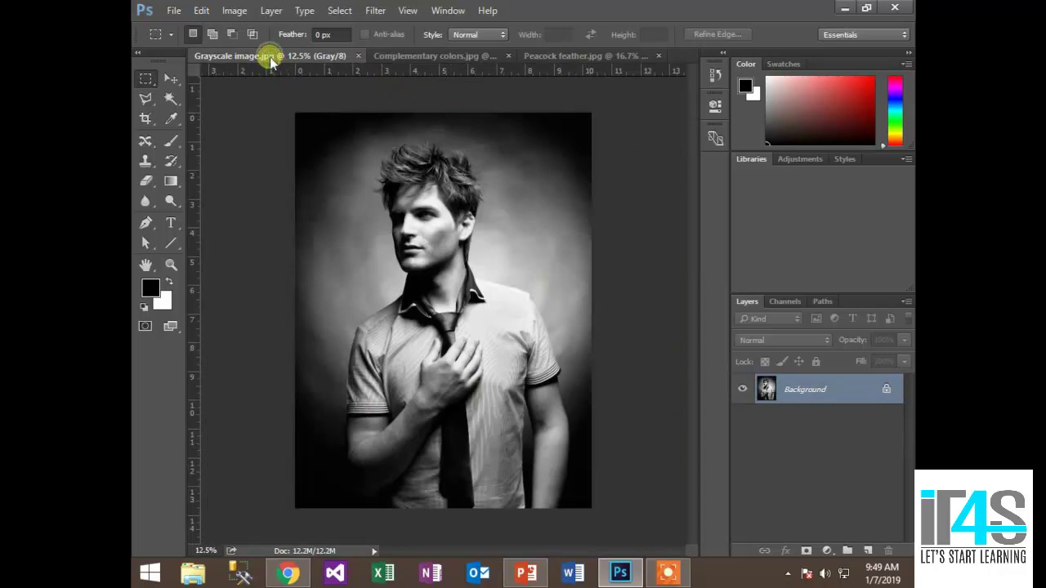
# Pull Grayscale image into a floating window, then Float All in Windows.
pyautogui.moveTo(272, 62); pyautogui.dragTo(385, 125)
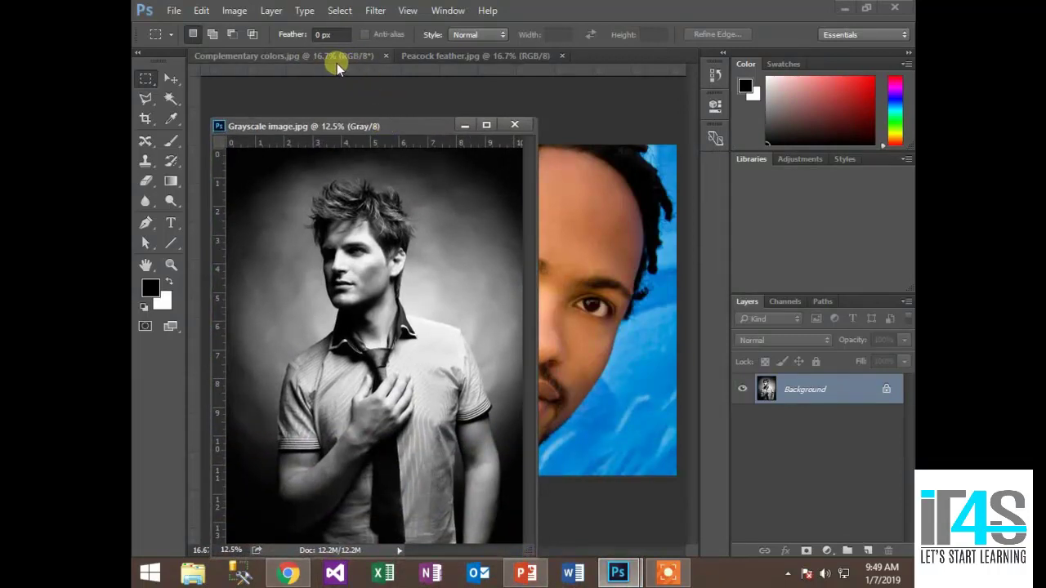
pyautogui.click(448, 11)
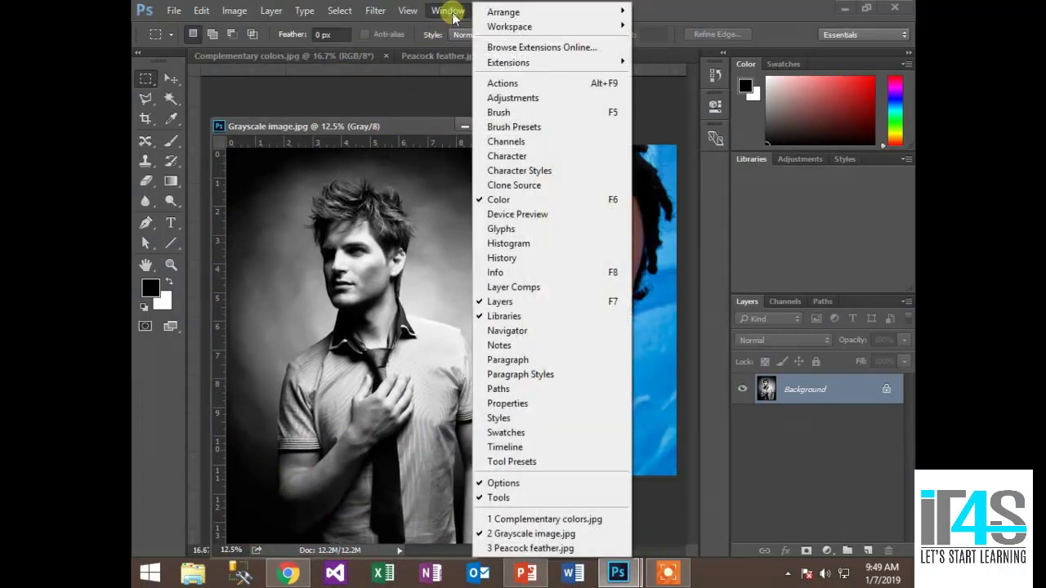
pyautogui.moveTo(515, 11)
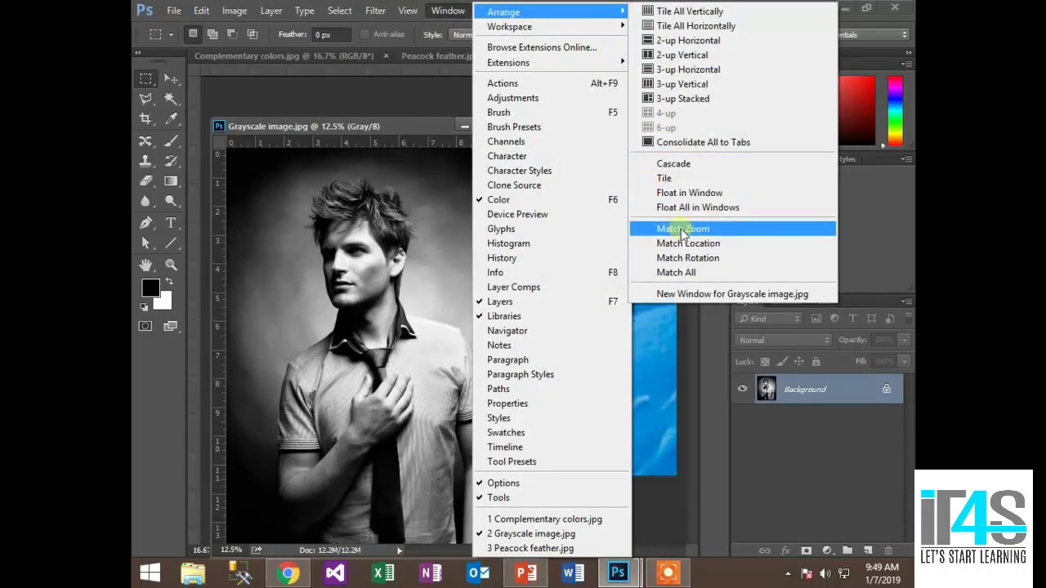
pyautogui.click(733, 207)
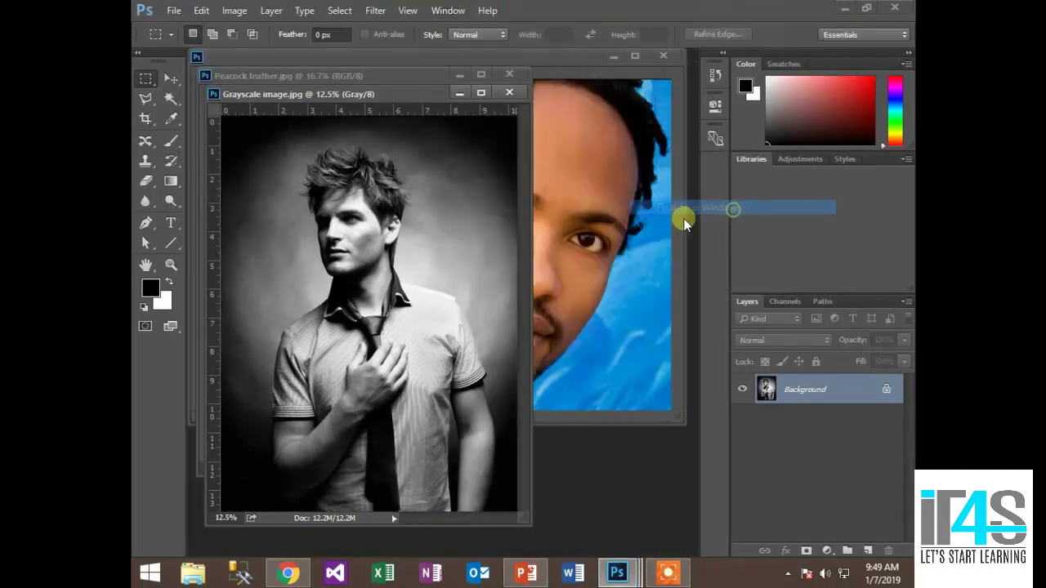
# Rearrange the floating windows, dock Complementary colors into Peacock feather, then float both again.
pyautogui.moveTo(345, 98); pyautogui.dragTo(535, 95)
pyautogui.click(294, 82)
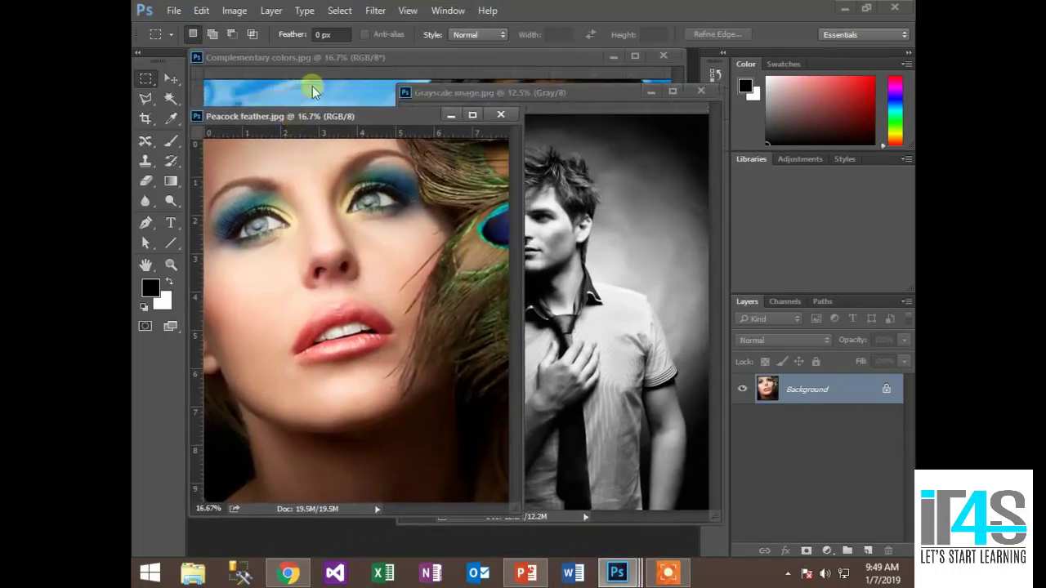
pyautogui.click(321, 65)
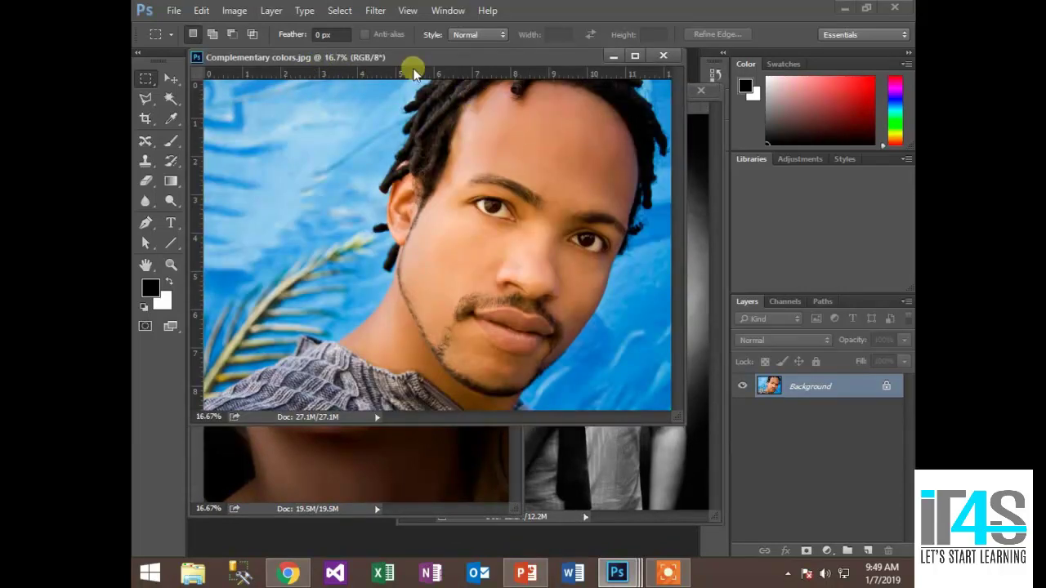
pyautogui.moveTo(420, 59); pyautogui.dragTo(437, 130)
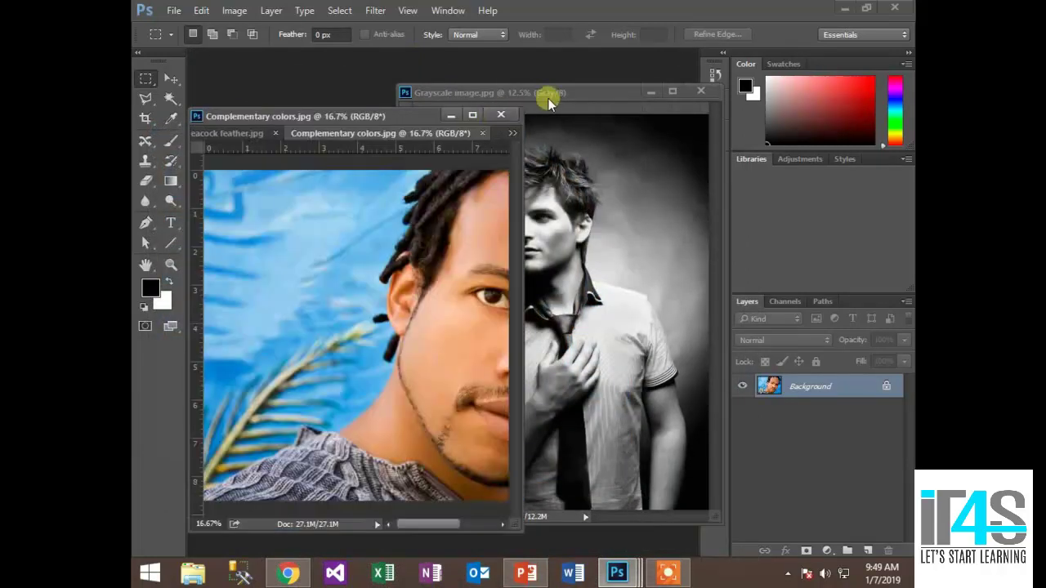
pyautogui.moveTo(545, 93); pyautogui.dragTo(414, 57)
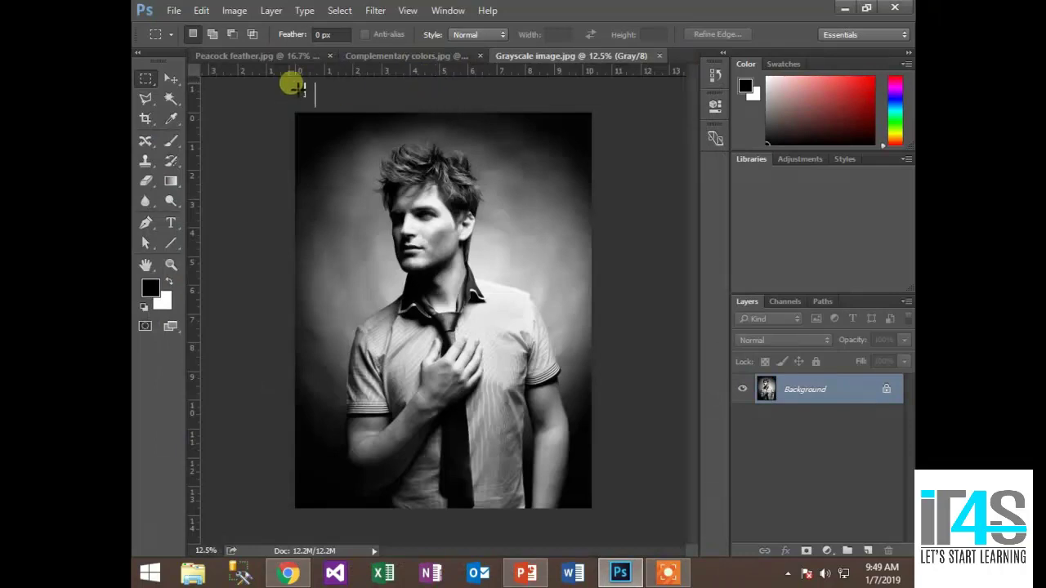
pyautogui.moveTo(268, 56); pyautogui.dragTo(314, 128)
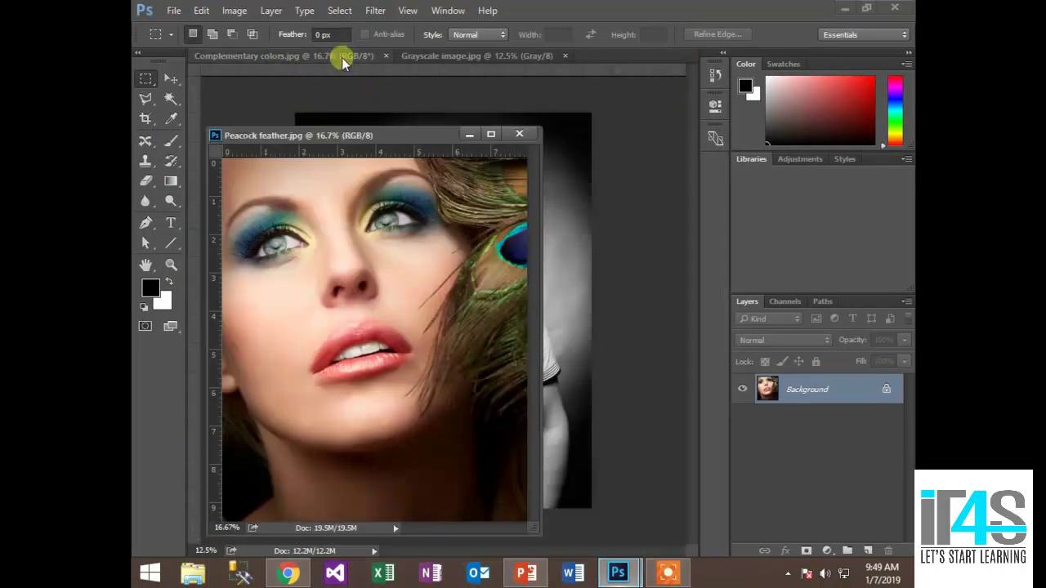
pyautogui.moveTo(341, 61); pyautogui.dragTo(359, 126)
# Use Window > Arrange > Consolidate All to Tabs to redock the three photos.
pyautogui.click(447, 11)
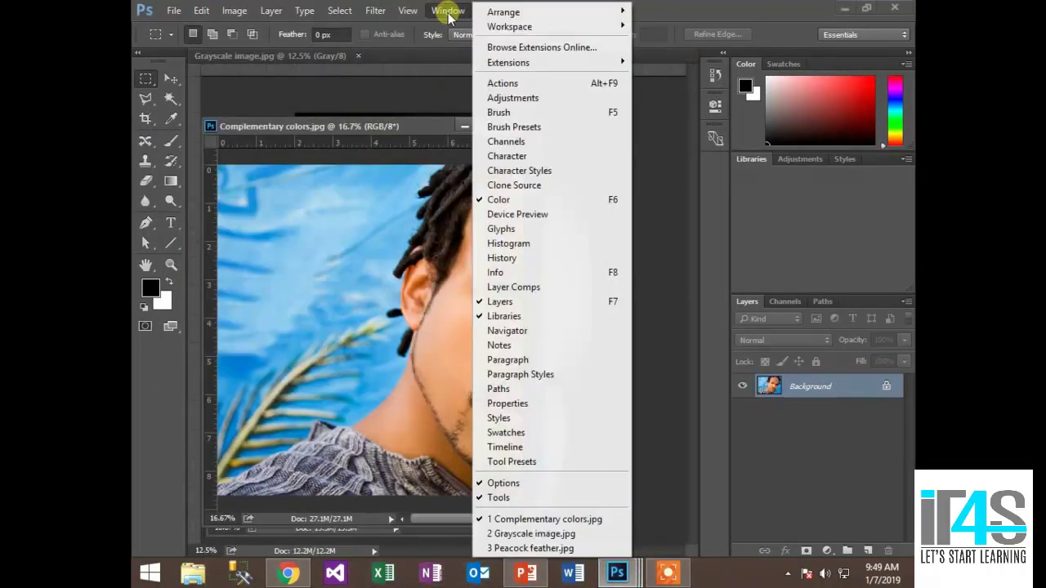
pyautogui.moveTo(601, 29)
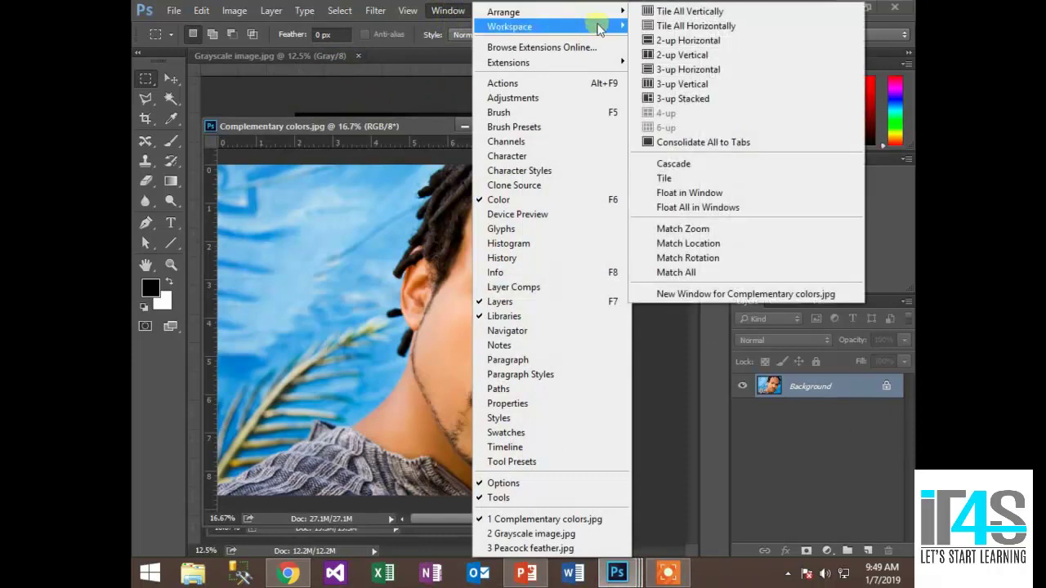
pyautogui.click(731, 152)
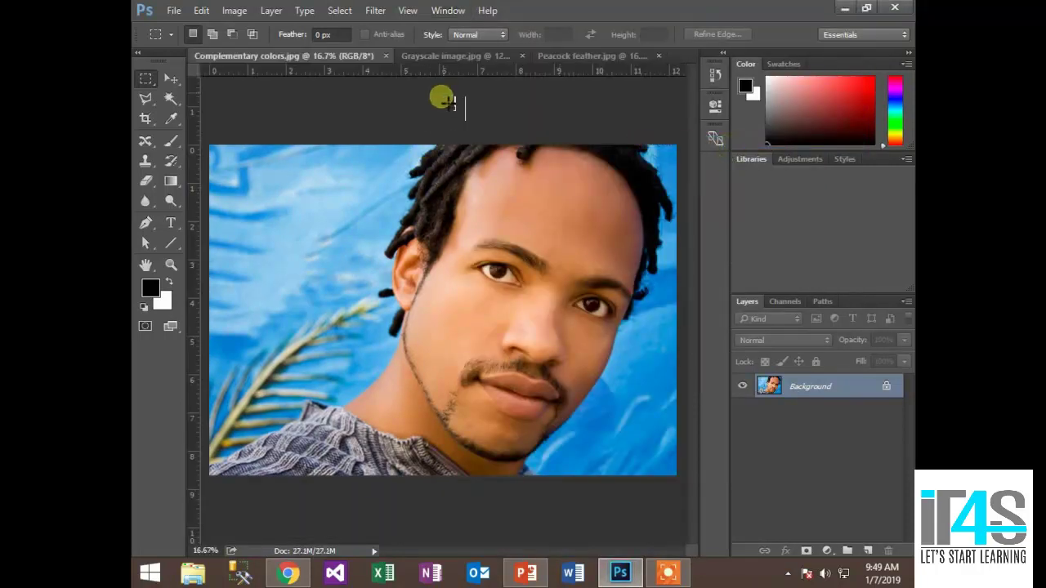